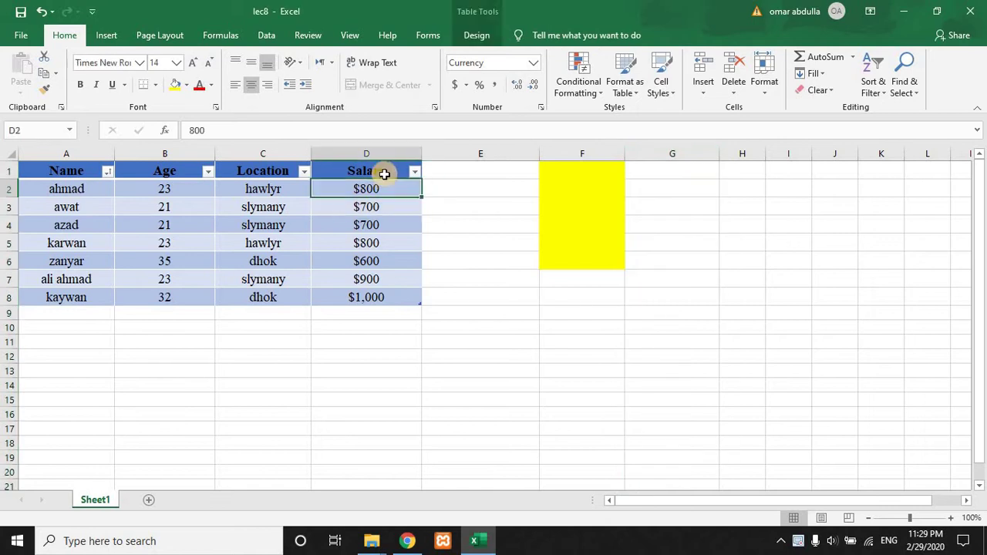
Delete the worksheet column F containing the yellow-filled cells beside the table.
{"action": "left_click", "coordinate": [383, 172]}
{"action": "right_click", "coordinate": [383, 172]}
{"action": "left_click", "coordinate": [601, 151]}
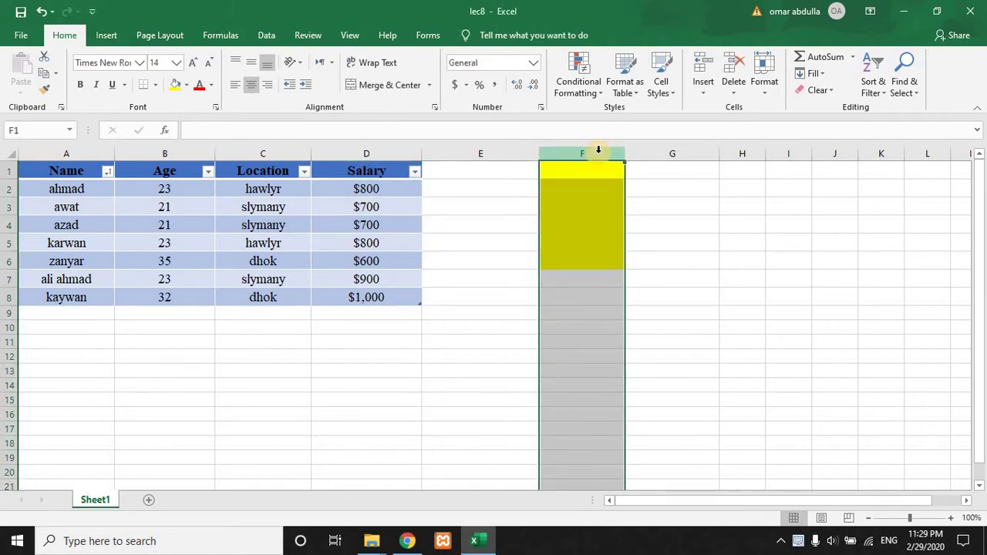
{"action": "right_click", "coordinate": [598, 150]}
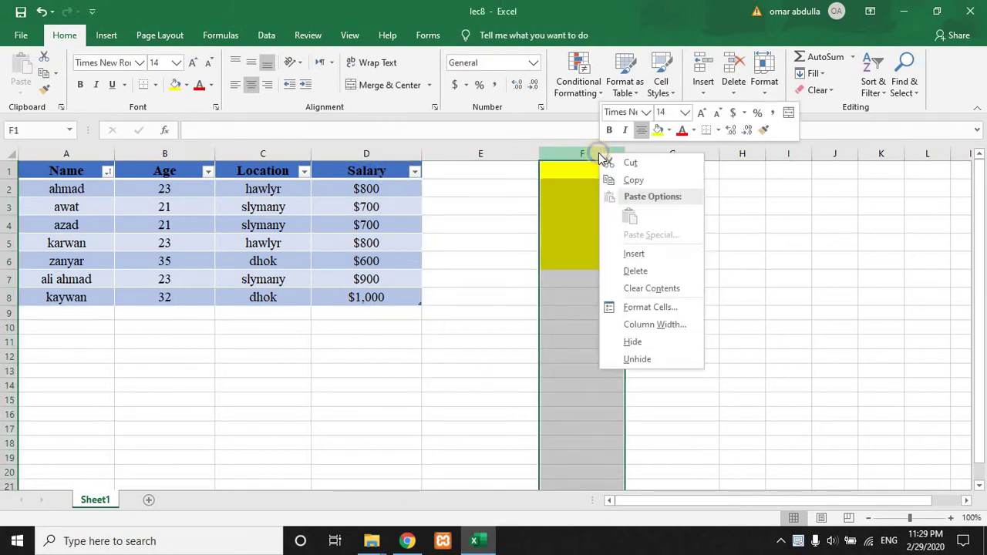
{"action": "left_click", "coordinate": [631, 270]}
{"action": "left_click", "coordinate": [415, 172]}
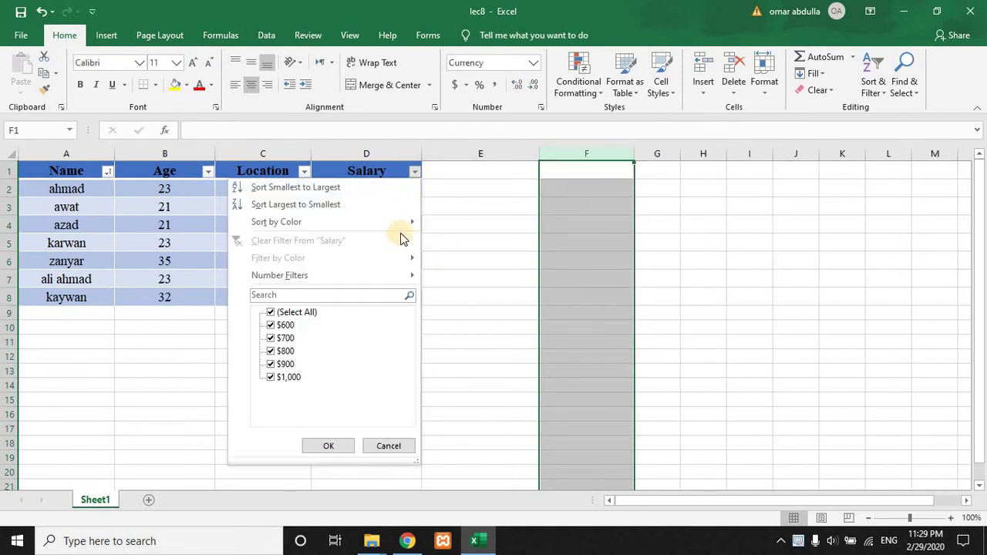
{"action": "left_click", "coordinate": [438, 215]}
{"action": "left_click", "coordinate": [346, 172]}
{"action": "left_click", "coordinate": [414, 173]}
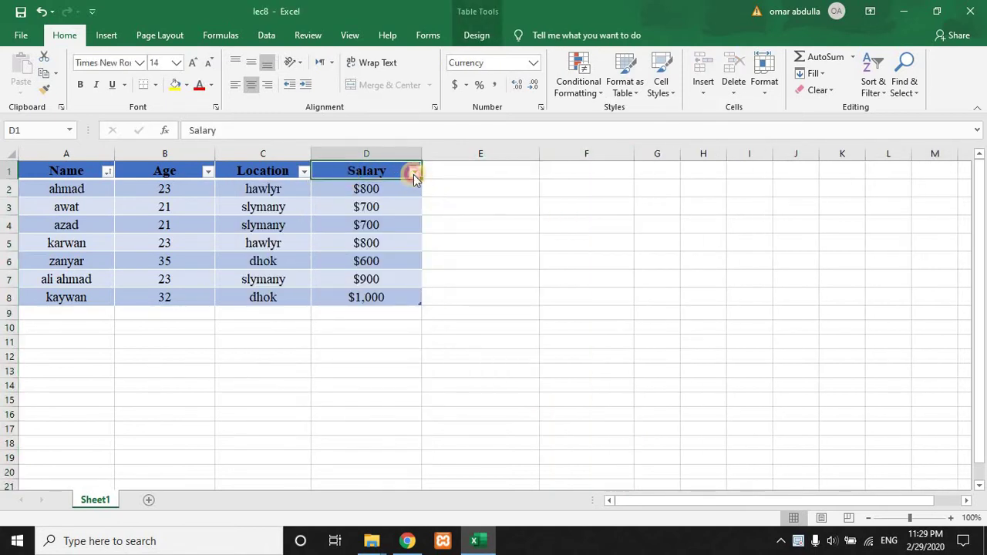
{"action": "left_click", "coordinate": [485, 247]}
Insert a table column to the right of Salary and name its header "New Salary".
{"action": "right_click", "coordinate": [369, 175]}
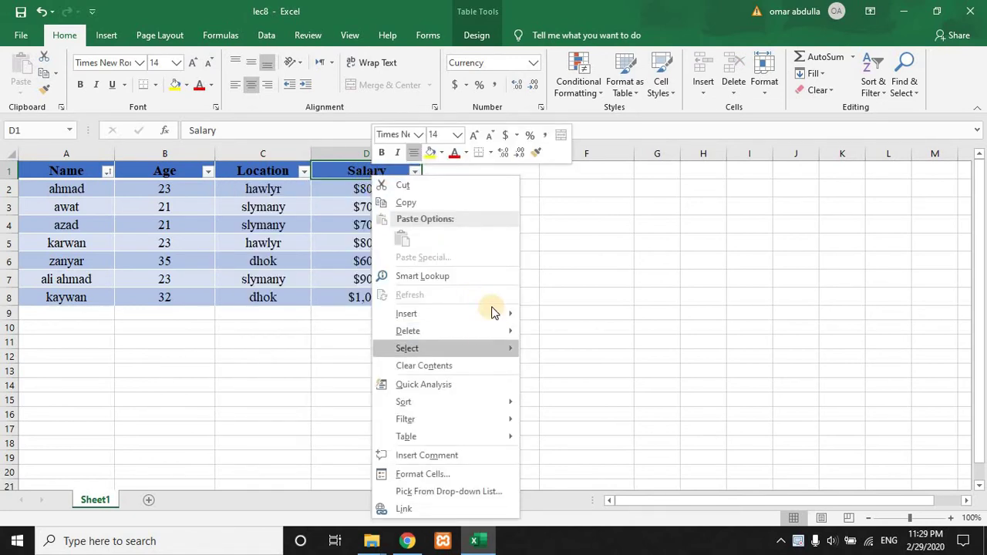
{"action": "mouse_move", "coordinate": [494, 314]}
{"action": "left_click", "coordinate": [570, 332]}
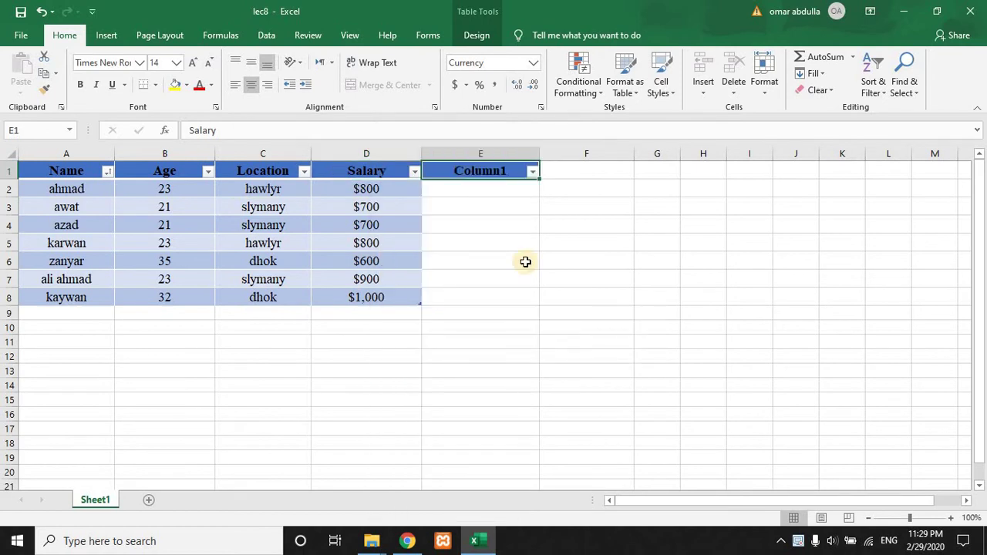
{"action": "left_click", "coordinate": [502, 164]}
{"action": "left_click", "coordinate": [507, 167]}
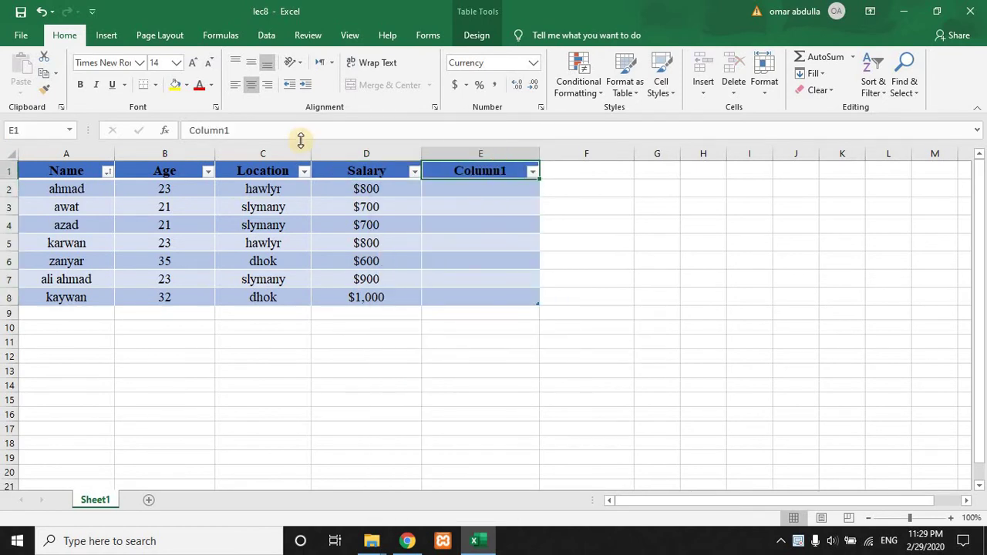
{"action": "left_click_drag", "start_coordinate": [282, 129], "coordinate": [133, 145]}
{"action": "type", "text": "Ne"}
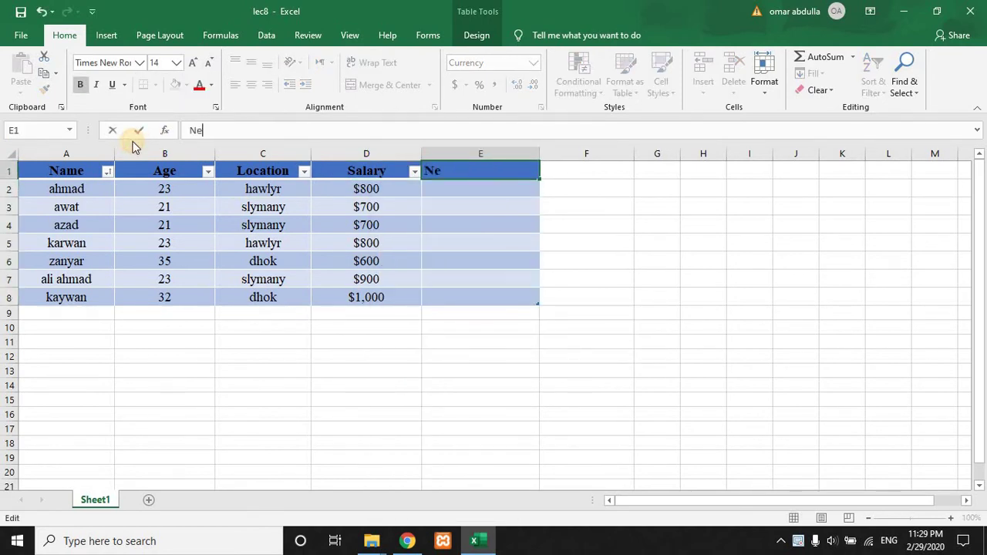
{"action": "type", "text": "w Salary"}
{"action": "key", "text": "Return"}
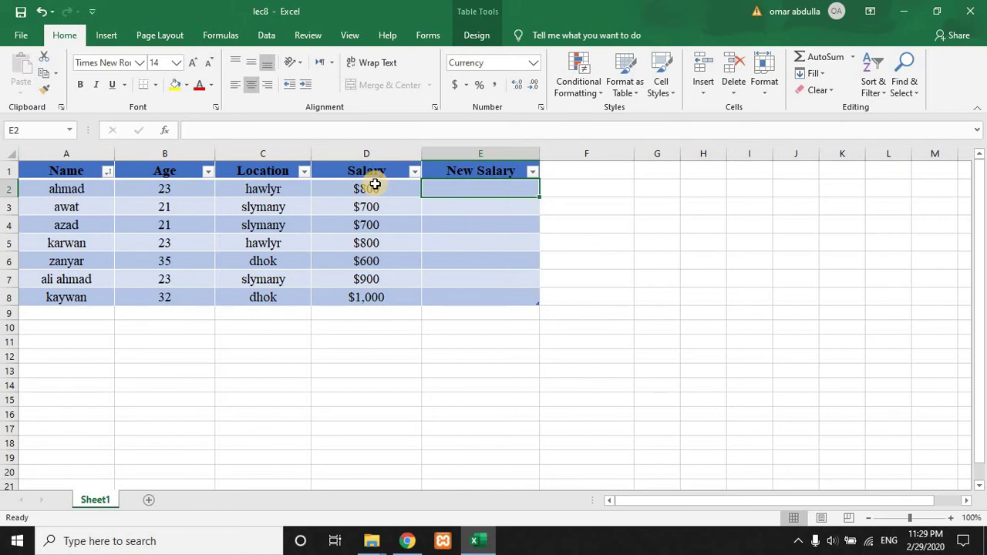
Start an IF formula in E2 that tests whether the row's Salary is less than 750.
{"action": "left_click", "coordinate": [353, 133]}
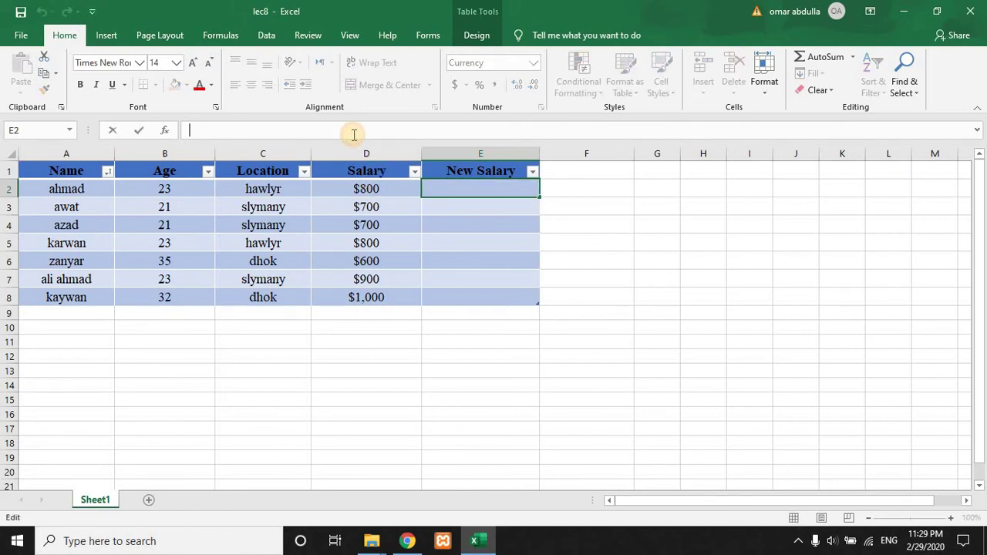
{"action": "type", "text": "="}
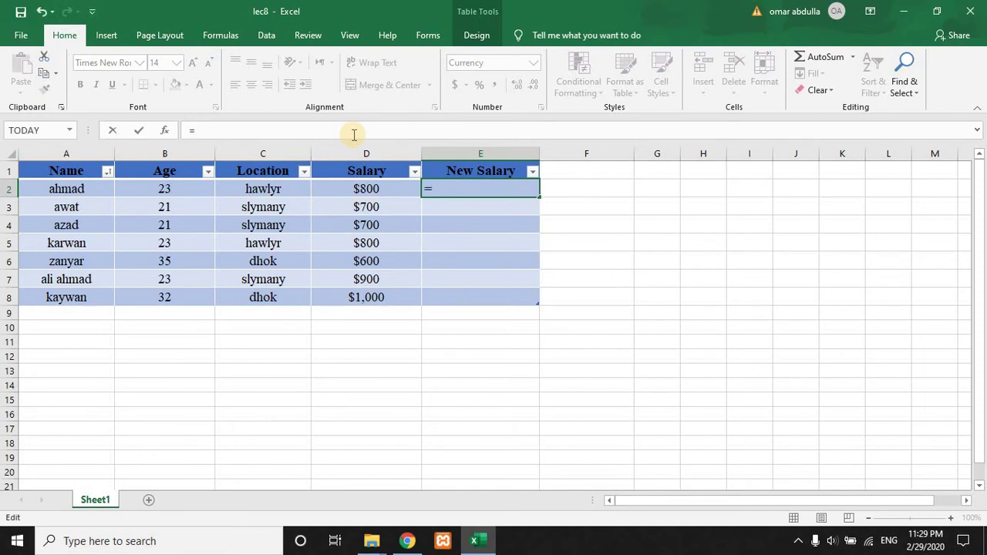
{"action": "type", "text": "if"}
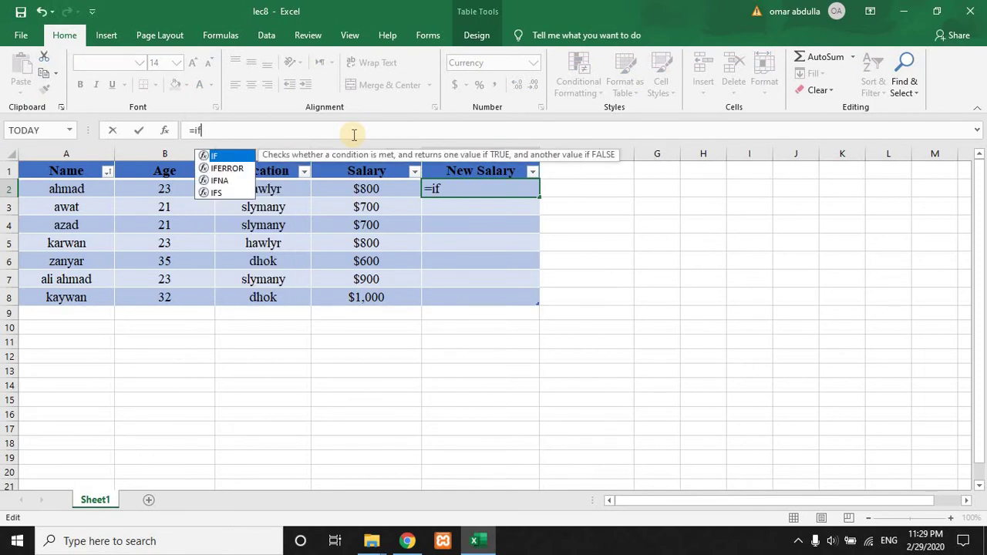
{"action": "double_click", "coordinate": [231, 155]}
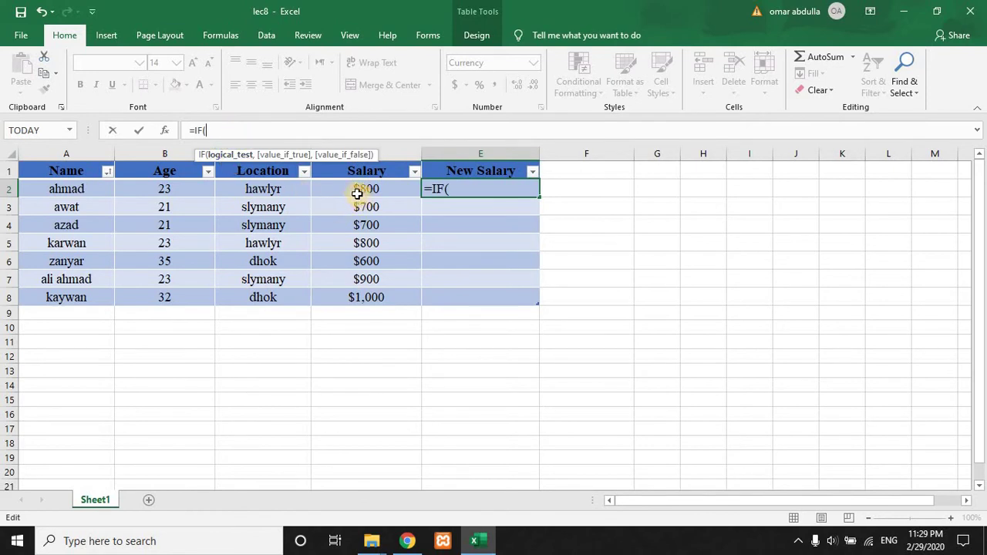
{"action": "left_click_drag", "start_coordinate": [348, 188], "coordinate": [368, 293]}
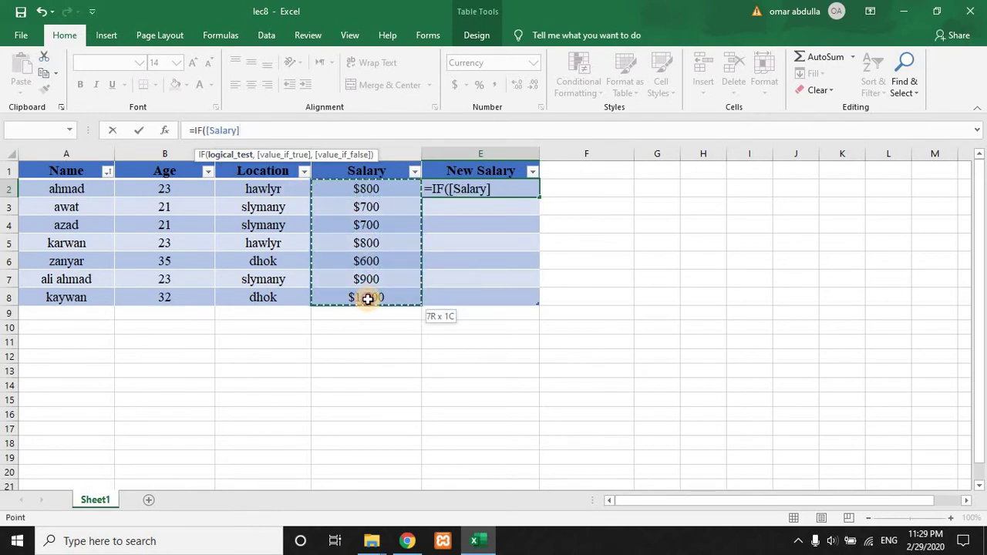
{"action": "left_click", "coordinate": [343, 190]}
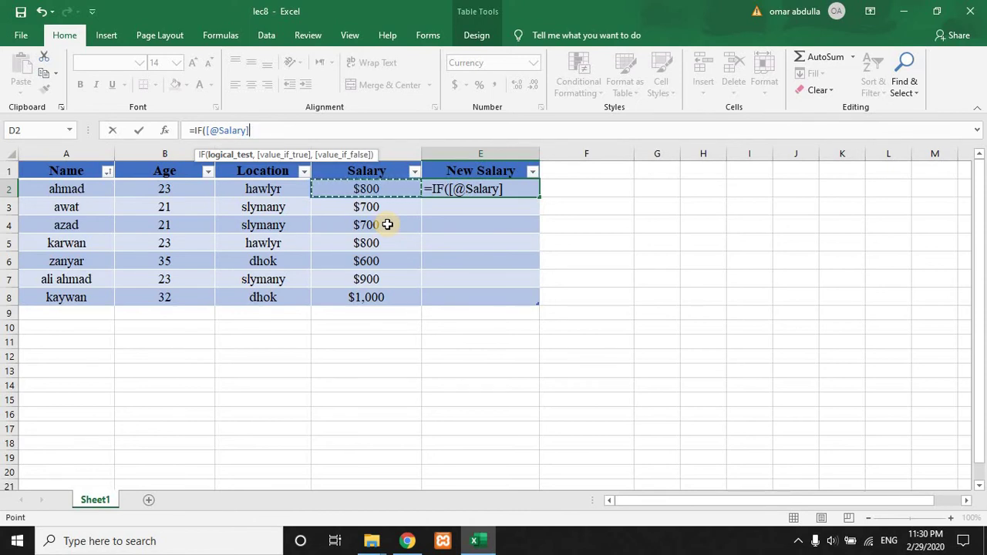
{"action": "key", "text": "BackSpace"}
{"action": "type", "text": "<75"}
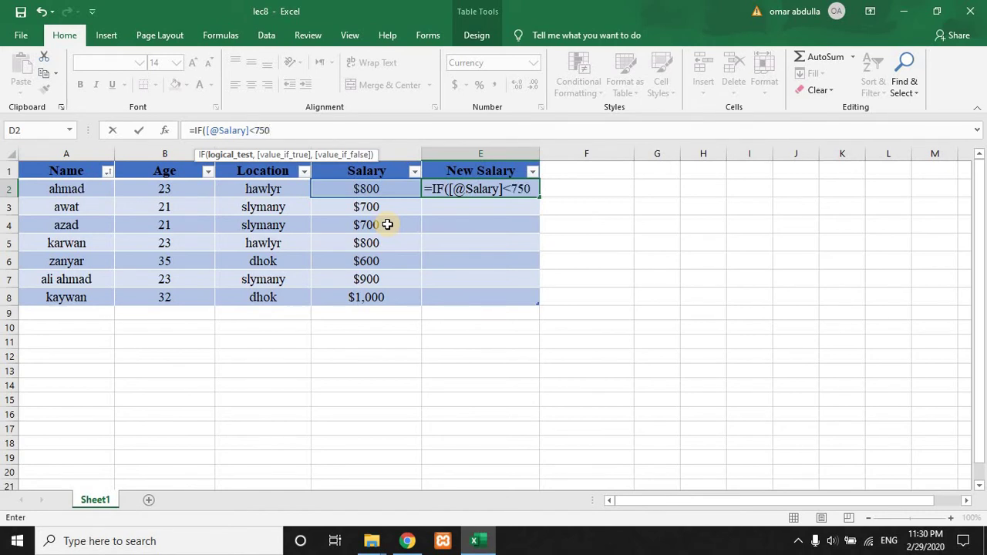
{"action": "type", "text": "0"}
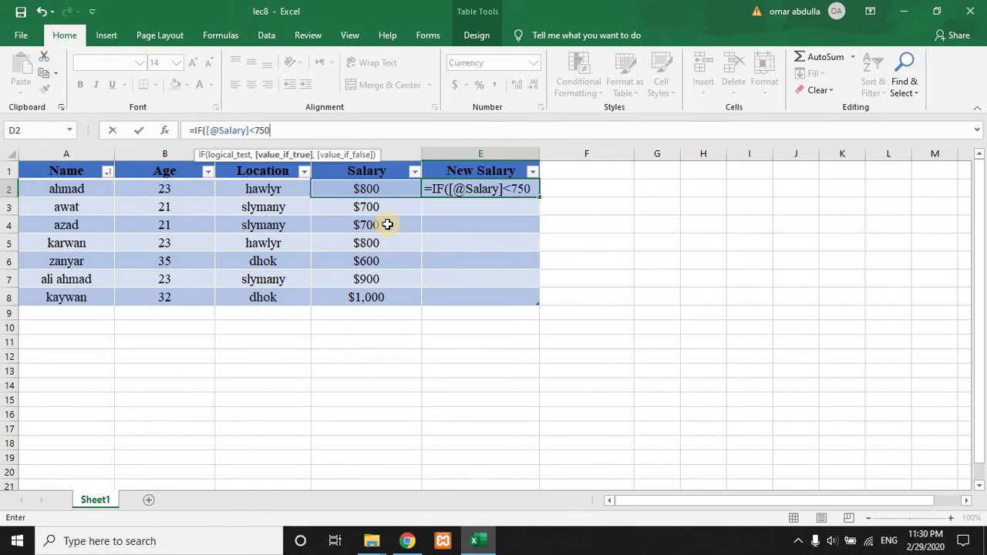
Complete the IF formula to return Salary plus 50 when true and the plain Salary when false, and enter it.
{"action": "type", "text": ","}
{"action": "left_click", "coordinate": [375, 192]}
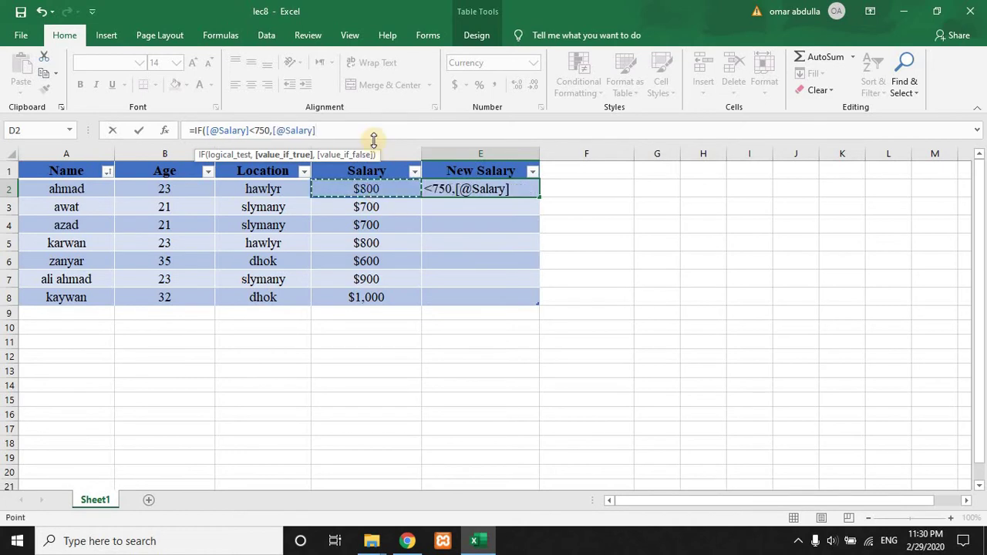
{"action": "type", "text": "+50"}
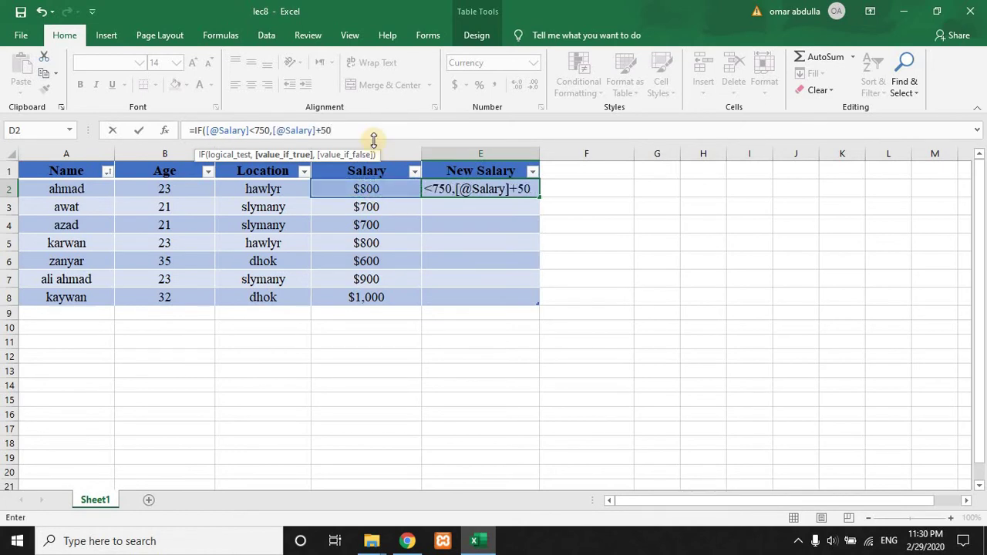
{"action": "type", "text": ","}
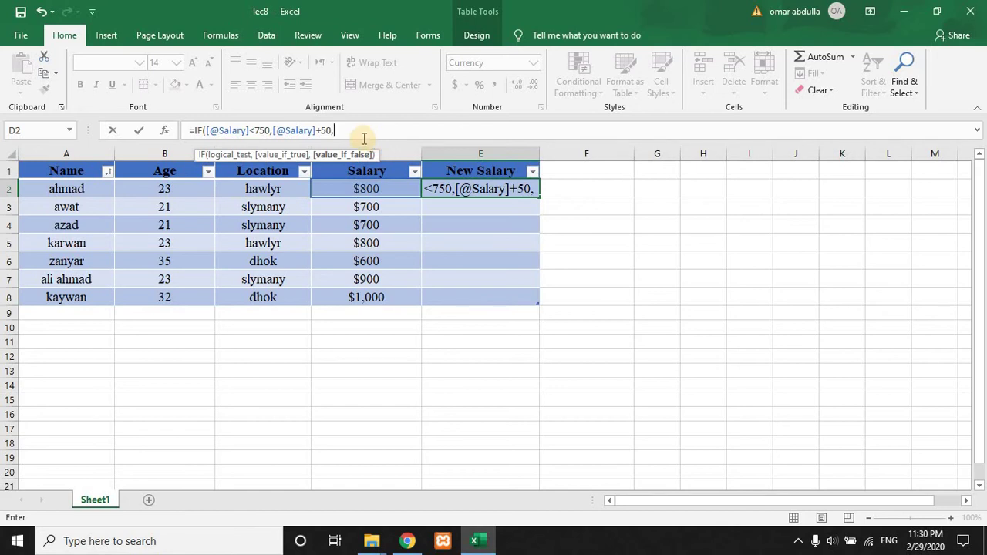
{"action": "left_click", "coordinate": [365, 191]}
{"action": "key", "text": "Return"}
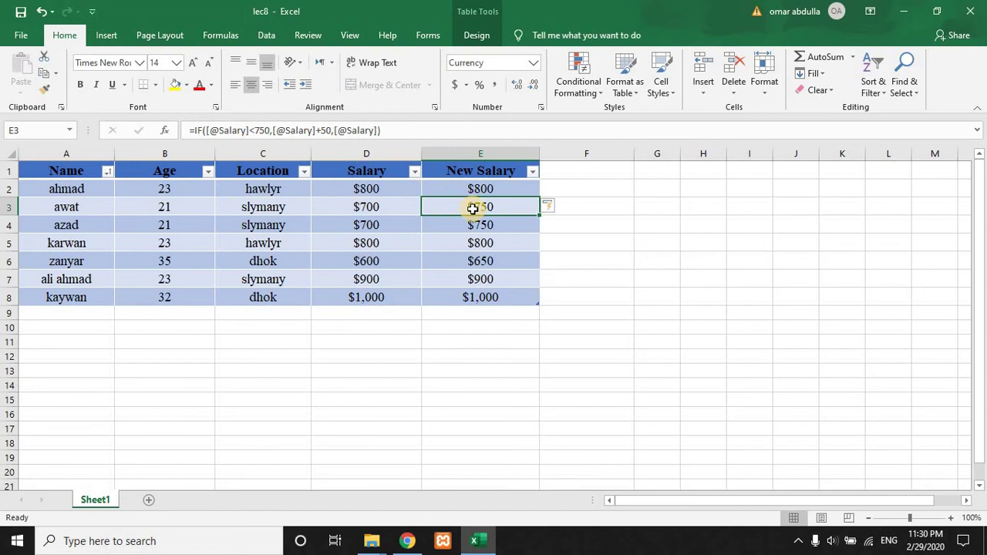
Compare the New Salary results with the original Salary values row by row, and check the New Salary filter options.
{"action": "left_click", "coordinate": [385, 206]}
{"action": "left_click", "coordinate": [387, 224]}
{"action": "left_click", "coordinate": [389, 261]}
{"action": "left_click", "coordinate": [480, 261]}
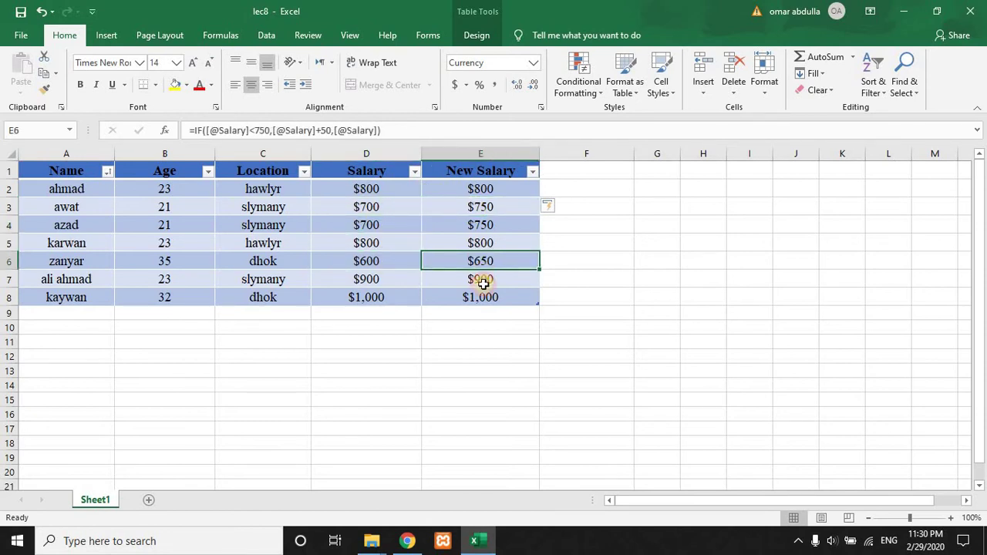
{"action": "left_click", "coordinate": [443, 291]}
{"action": "left_click", "coordinate": [410, 283]}
{"action": "left_click", "coordinate": [519, 259]}
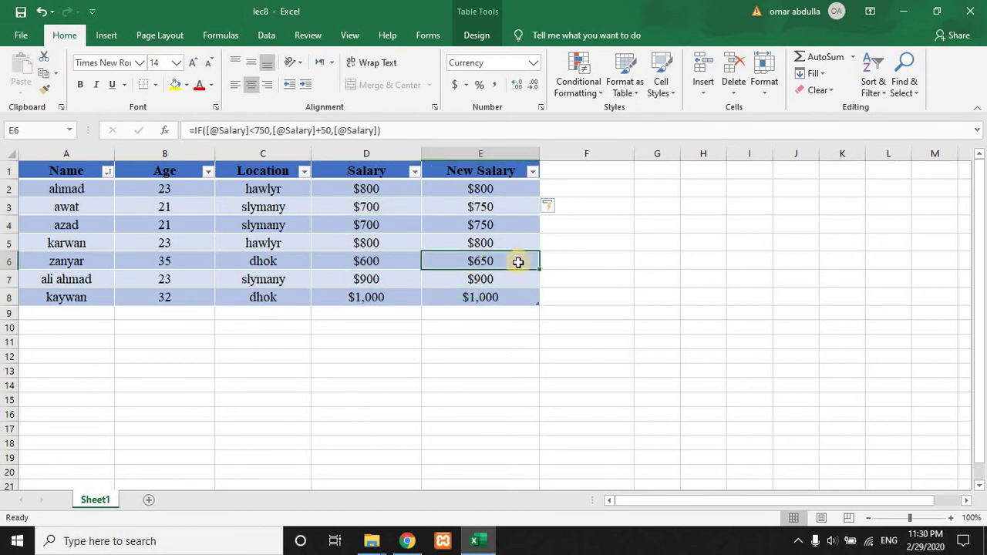
{"action": "left_click", "coordinate": [513, 275]}
{"action": "left_click", "coordinate": [509, 257]}
{"action": "left_click", "coordinate": [498, 227]}
{"action": "left_click", "coordinate": [483, 192]}
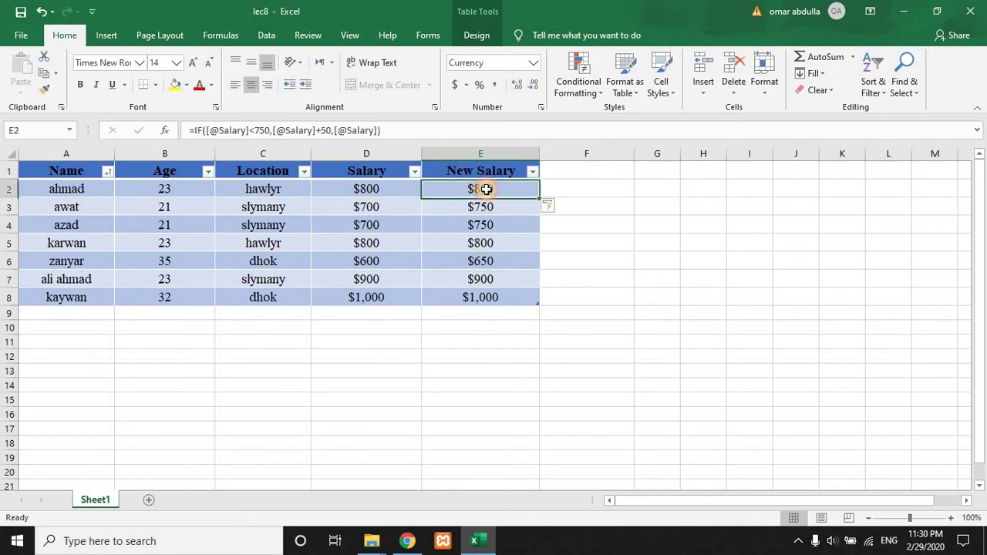
{"action": "left_click", "coordinate": [532, 172]}
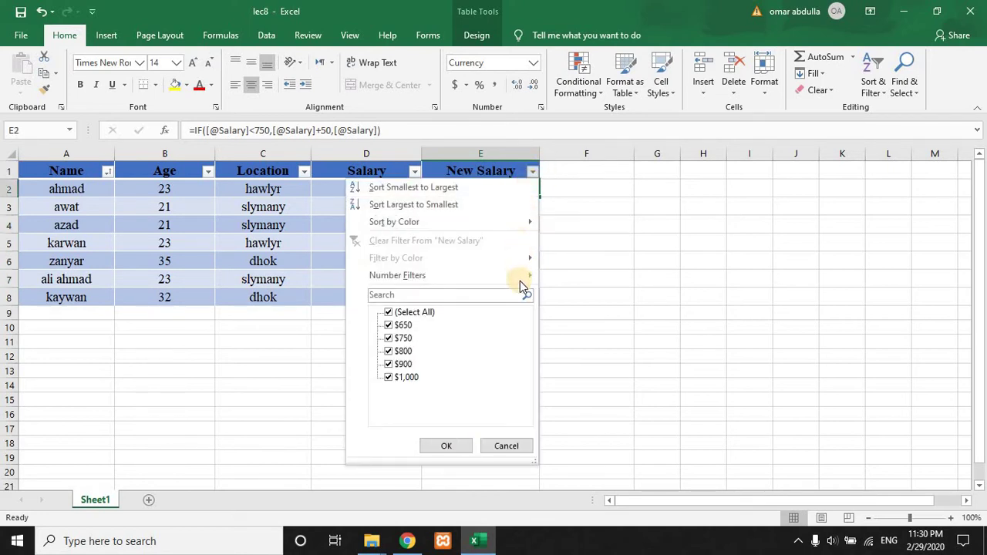
{"action": "left_click", "coordinate": [573, 171]}
Insert a table column to the right of New Salary and name its header "Dhok Salary".
{"action": "left_click", "coordinate": [499, 173]}
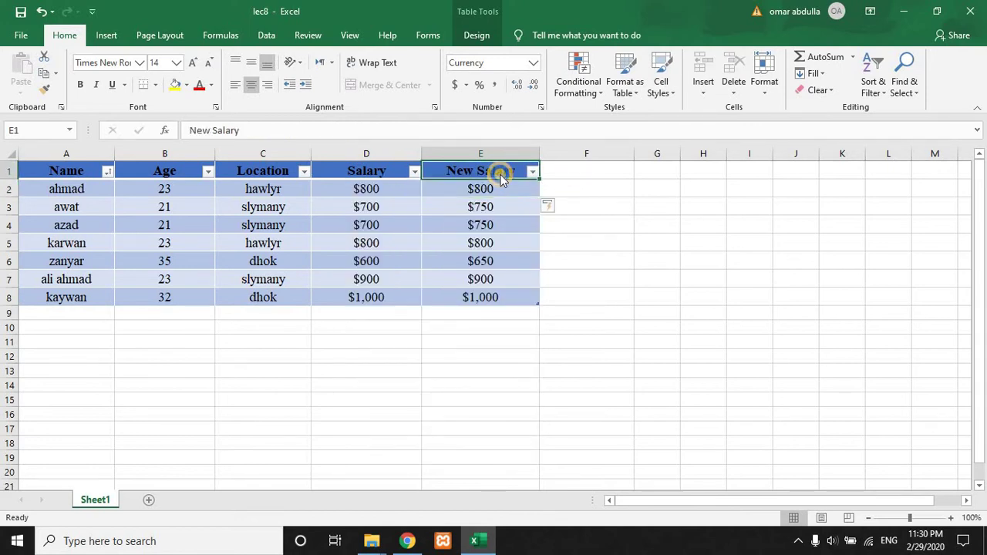
{"action": "right_click", "coordinate": [501, 176]}
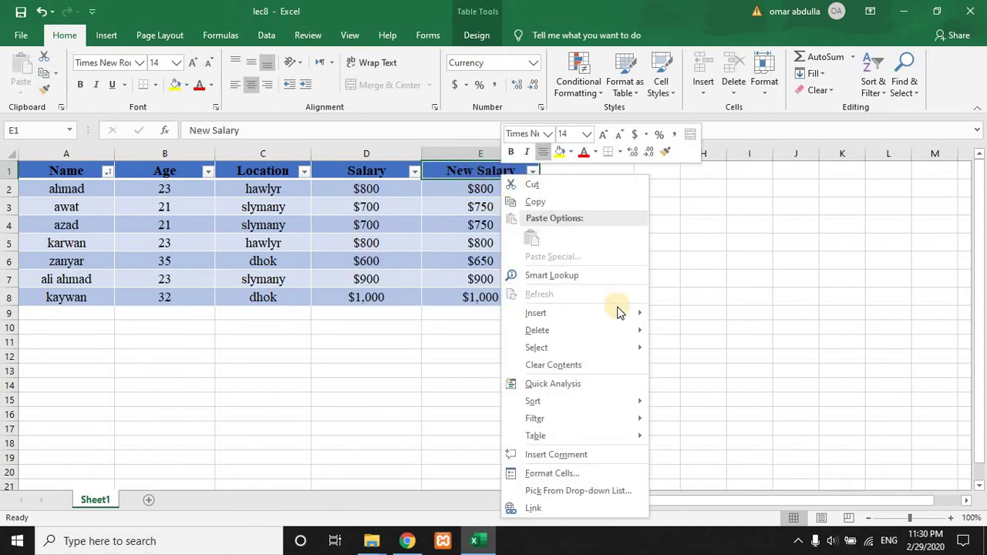
{"action": "mouse_move", "coordinate": [639, 310]}
{"action": "left_click", "coordinate": [690, 334]}
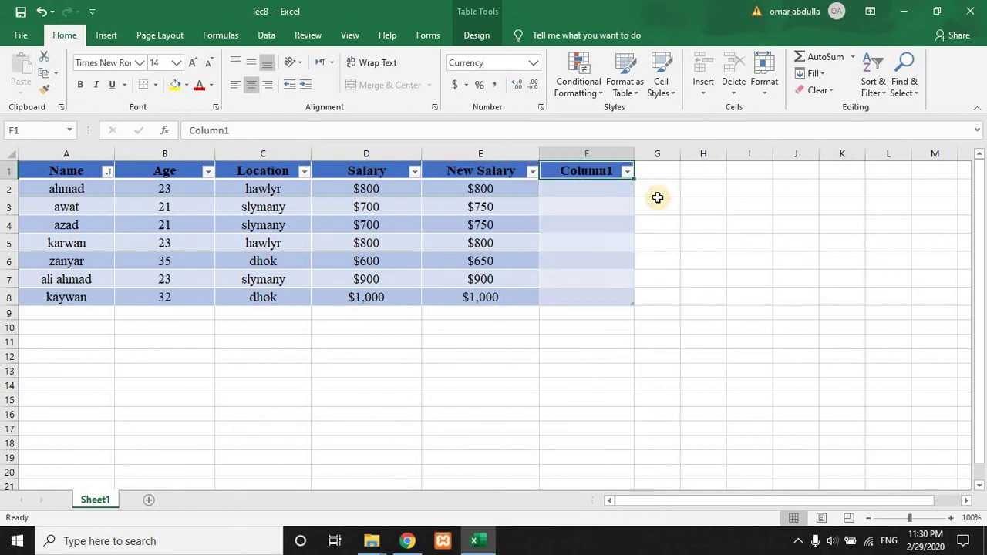
{"action": "double_click", "coordinate": [594, 170]}
{"action": "left_click_drag", "start_coordinate": [566, 170], "coordinate": [617, 168]}
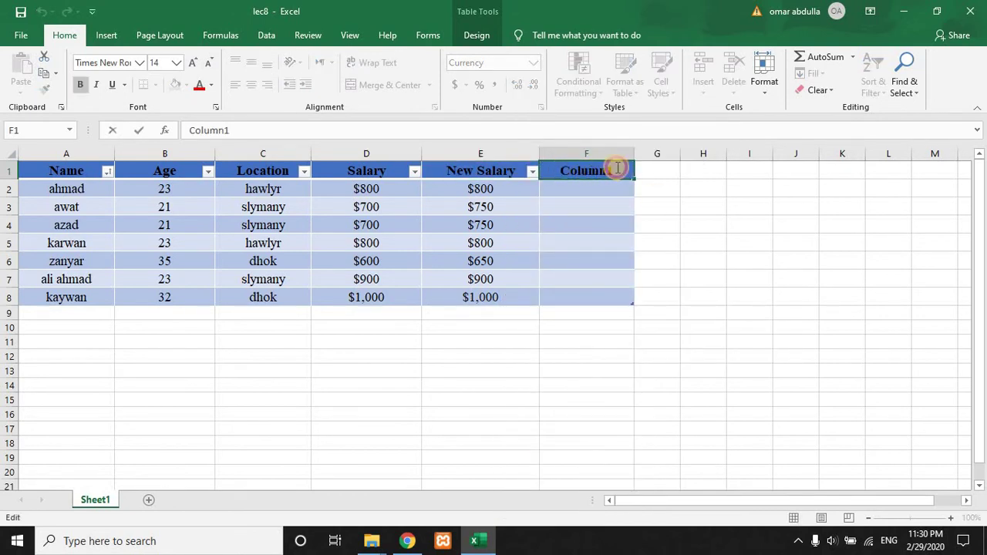
{"action": "type", "text": "Dhok"}
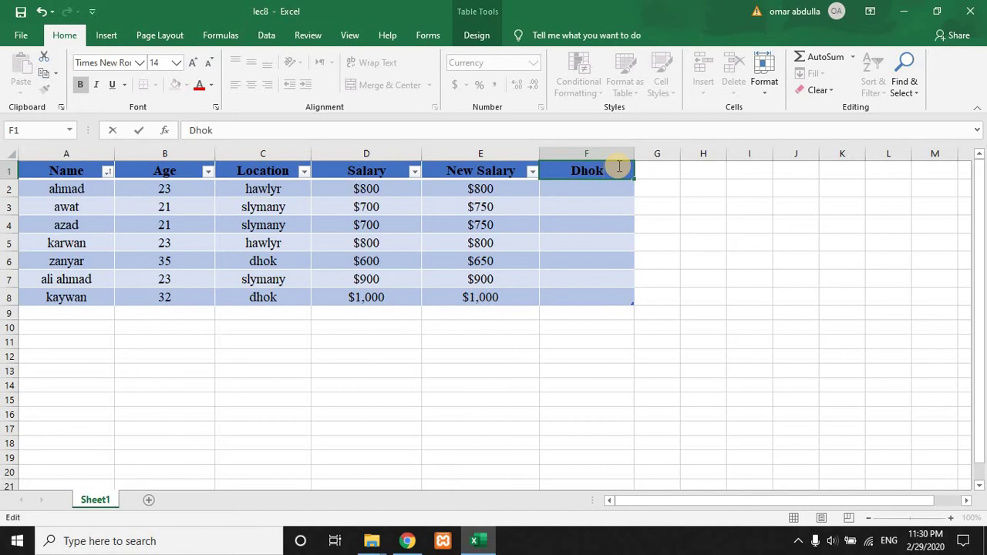
{"action": "type", "text": " Salary"}
{"action": "key", "text": "Return"}
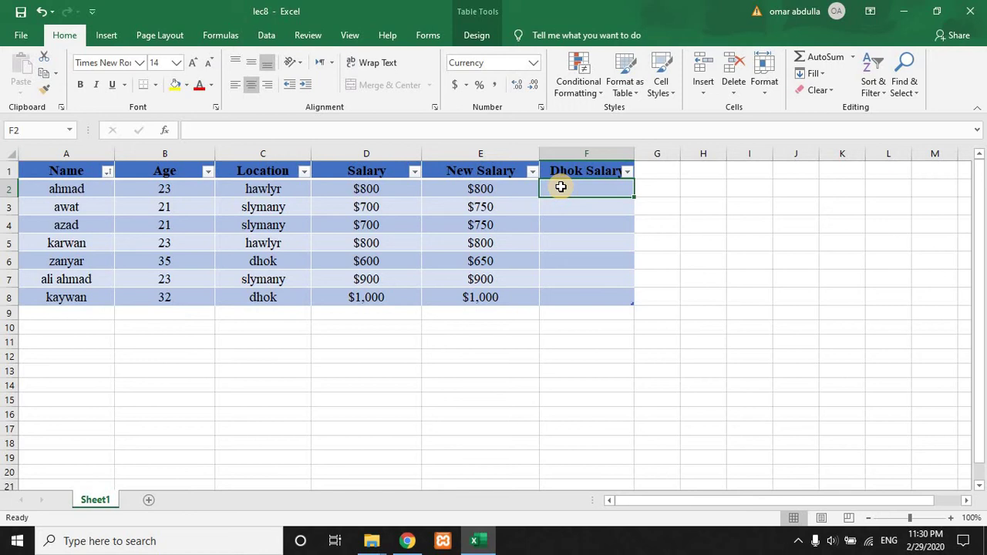
Start a formula in cell F2, the first data row of the Dhok Salary column.
{"action": "left_click", "coordinate": [443, 132]}
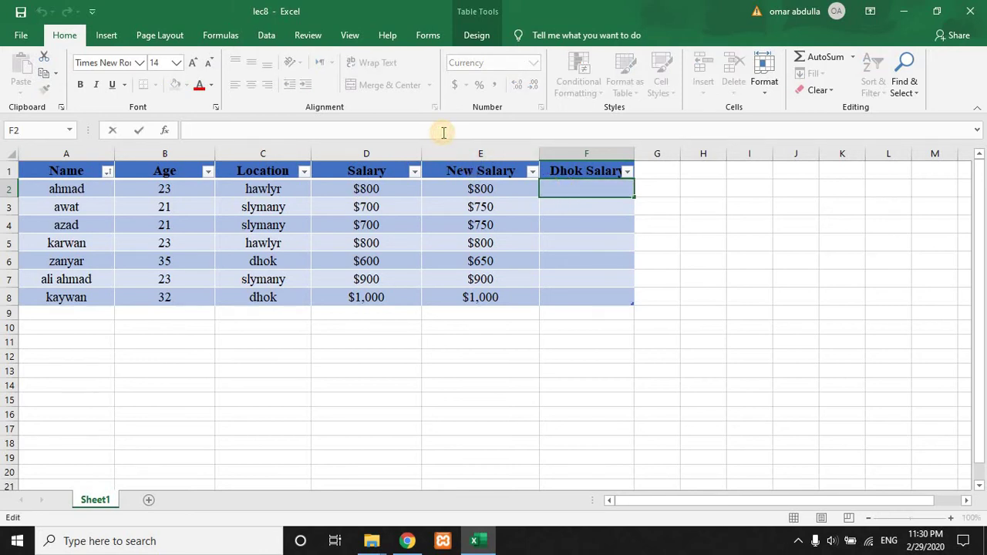
{"action": "type", "text": "="}
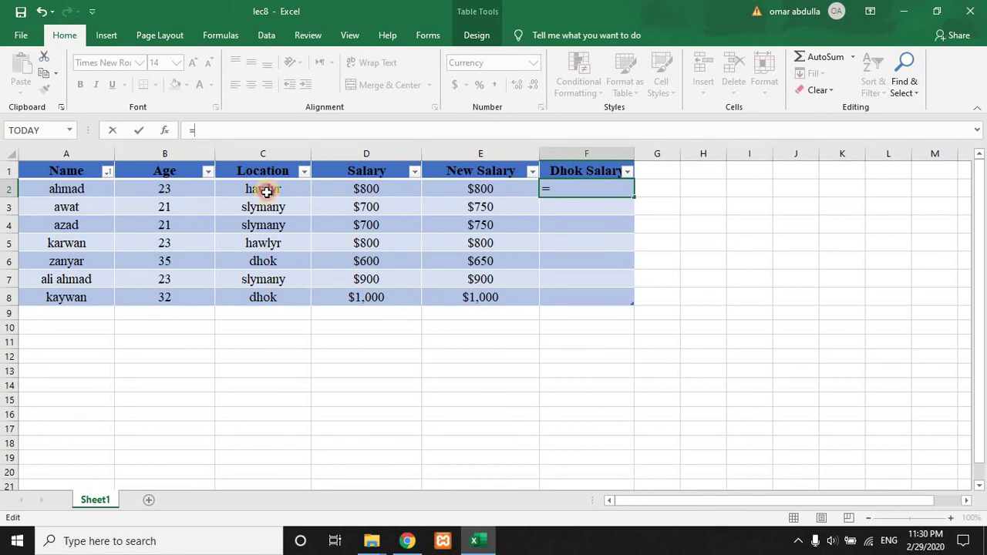
{"action": "left_click_drag", "start_coordinate": [267, 190], "coordinate": [275, 294]}
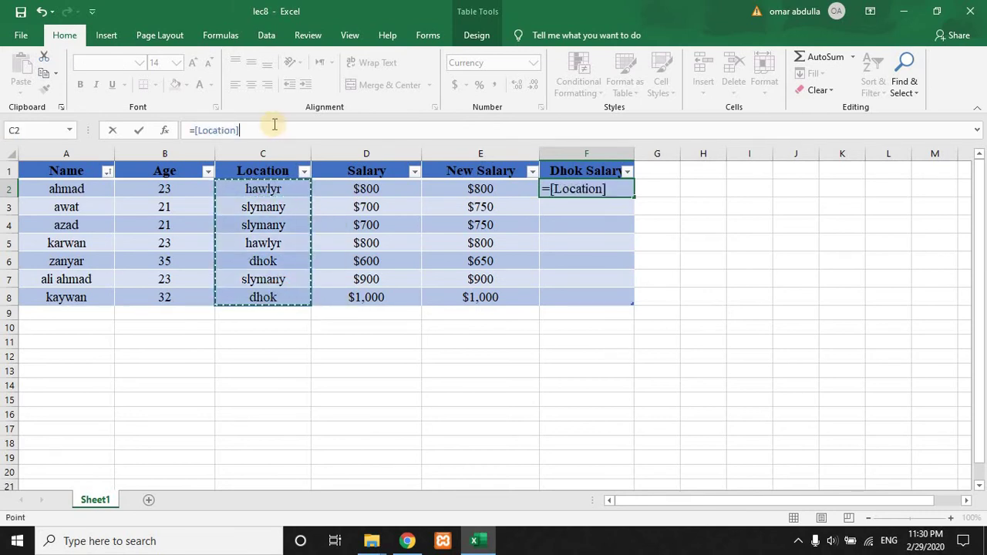
{"action": "key", "text": "BackSpace"}
{"action": "key", "text": "BackSpace"}
{"action": "key", "text": "BackSpace"}
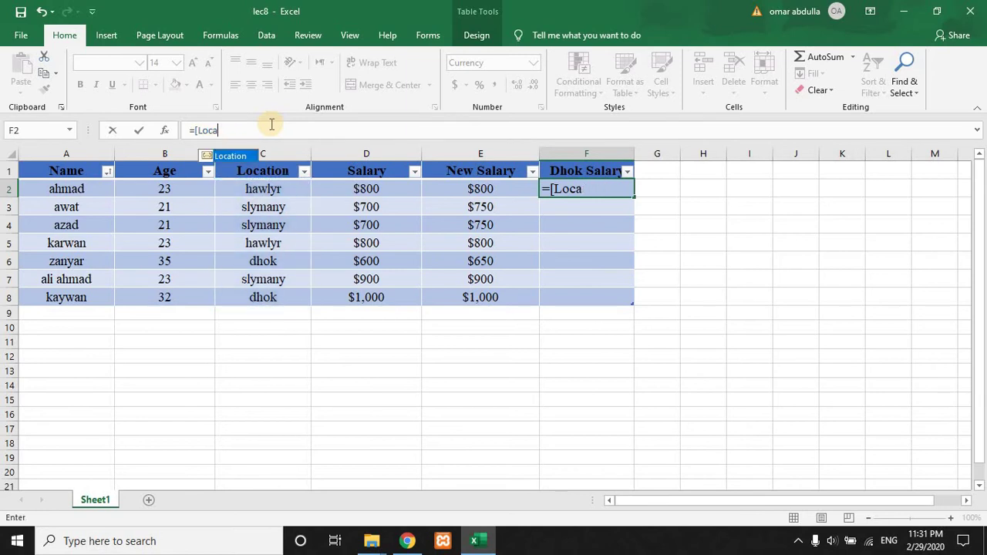
{"action": "key", "text": "BackSpace"}
{"action": "key", "text": "BackSpace"}
{"action": "key", "text": "BackSpace"}
{"action": "key", "text": "BackSpace"}
{"action": "key", "text": "BackSpace"}
Begin an IF function in F2 that tests whether the Location column equals "dhok".
{"action": "type", "text": "if"}
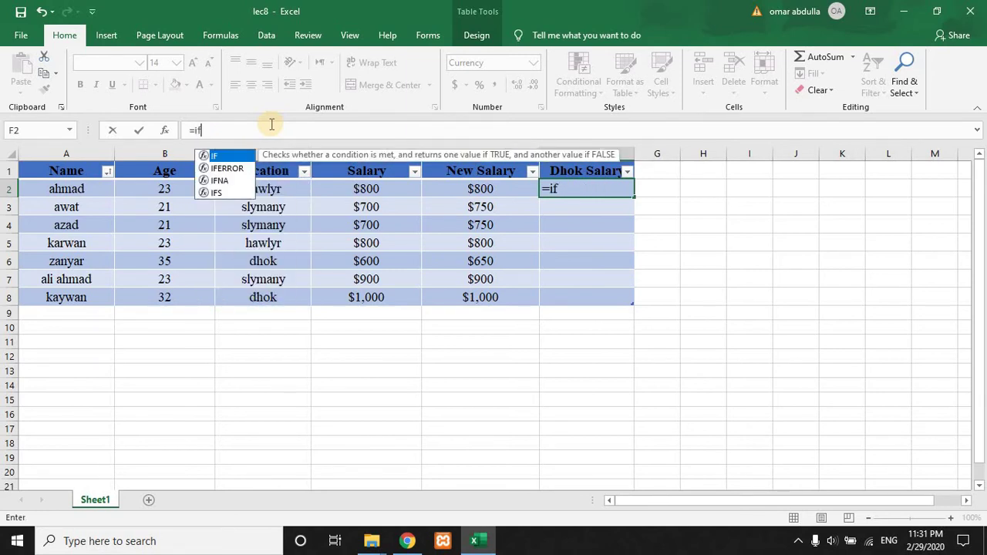
{"action": "double_click", "coordinate": [215, 156]}
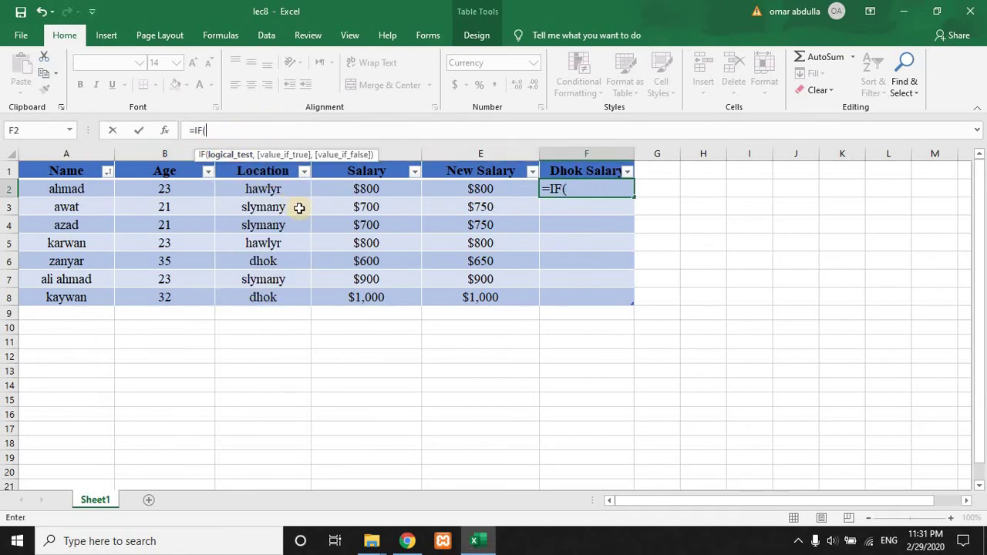
{"action": "left_click_drag", "start_coordinate": [266, 193], "coordinate": [271, 300]}
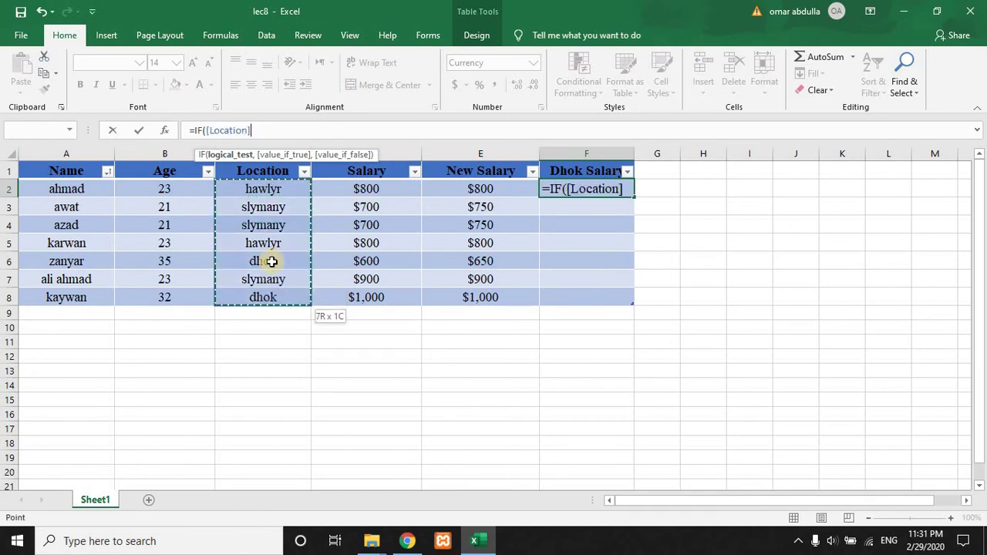
{"action": "type", "text": "="}
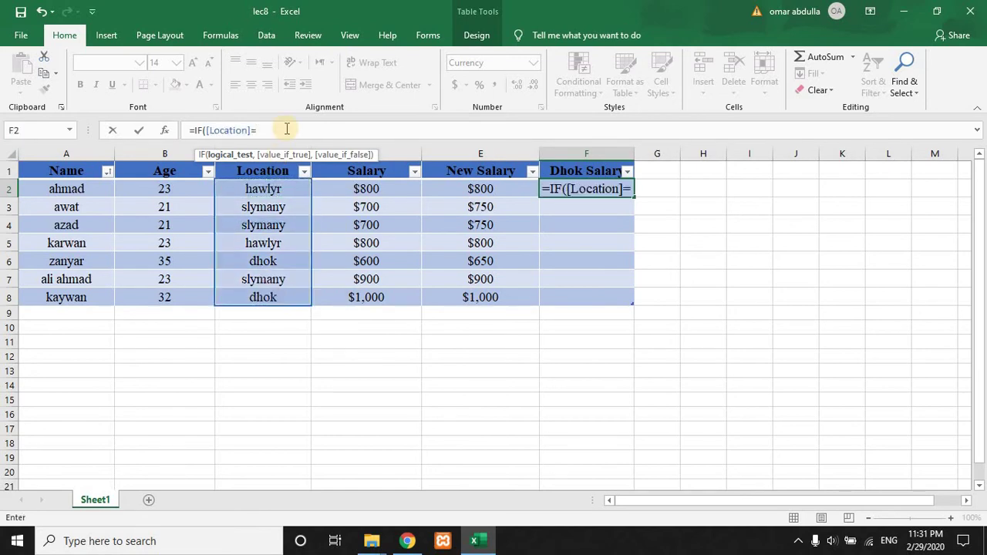
{"action": "type", "text": "\"dhok"}
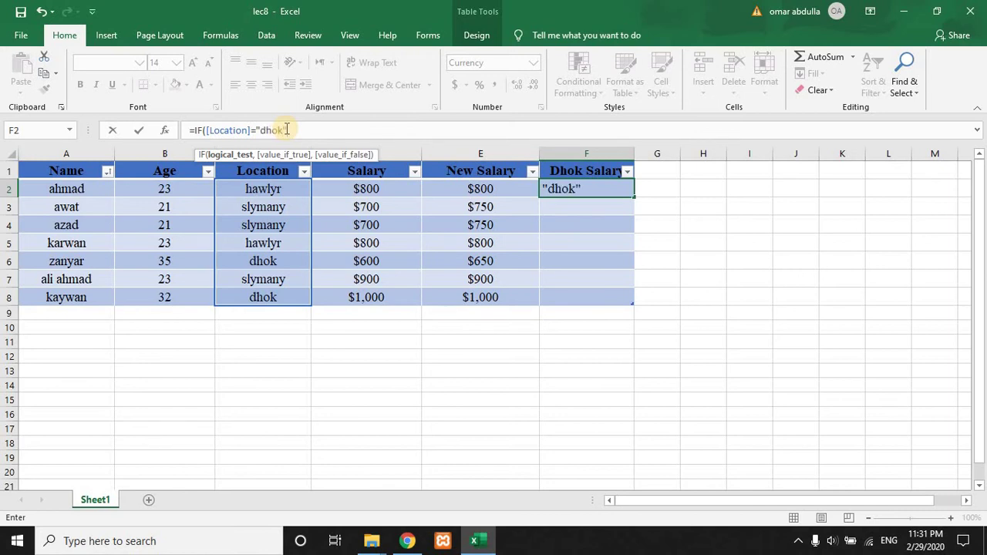
{"action": "type", "text": "\","}
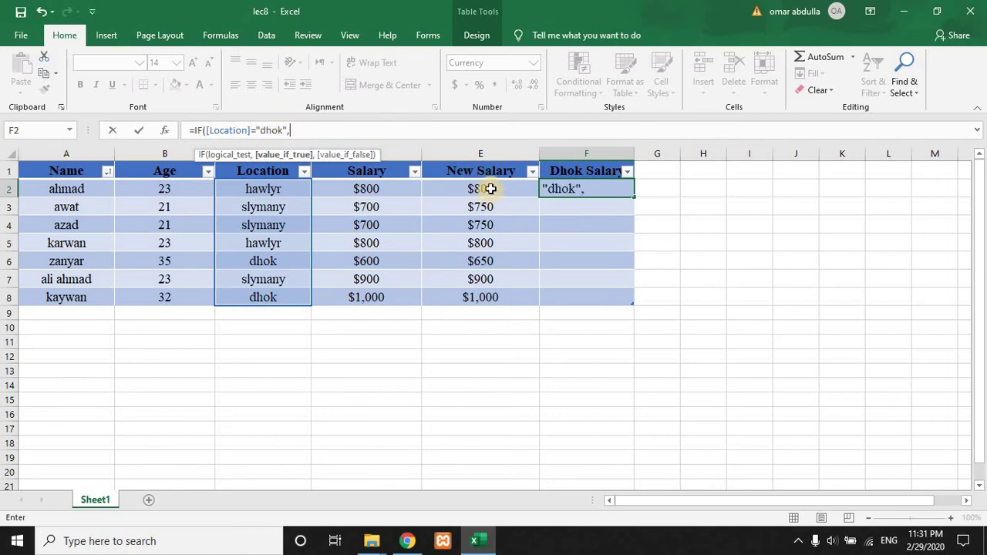
Complete the IF formula to return New Salary plus 50 when true and the plain New Salary when false, and enter it.
{"action": "left_click_drag", "start_coordinate": [489, 188], "coordinate": [489, 292]}
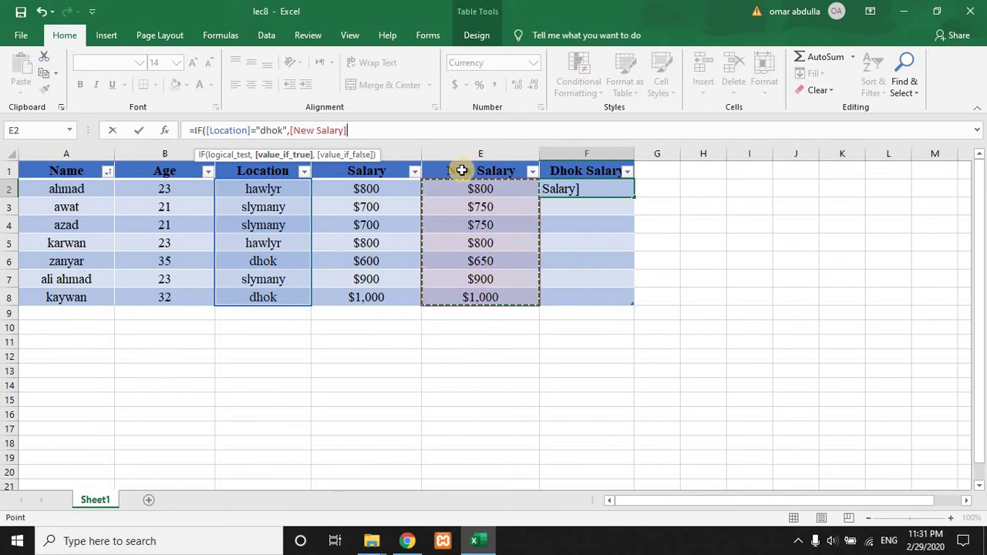
{"action": "type", "text": "+50,"}
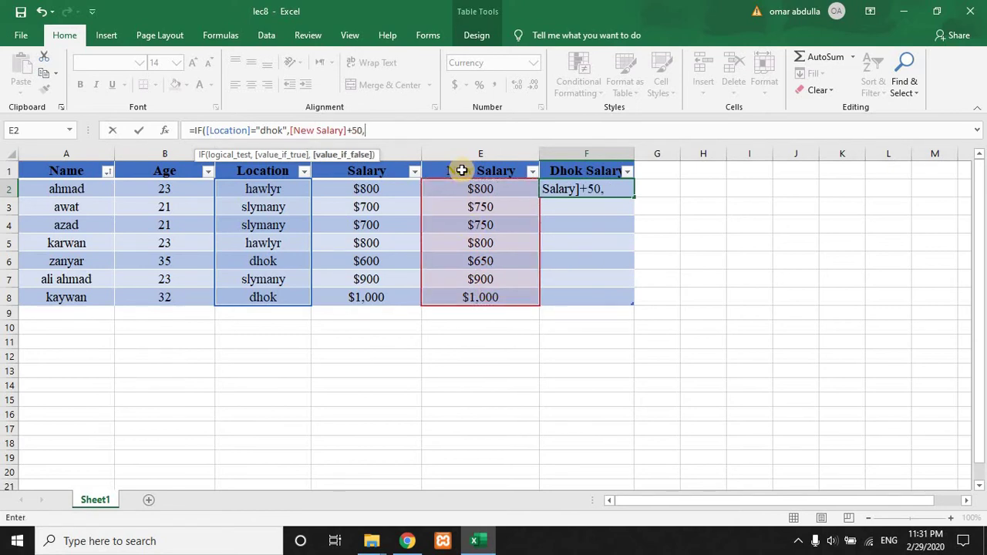
{"action": "left_click_drag", "start_coordinate": [473, 192], "coordinate": [481, 297]}
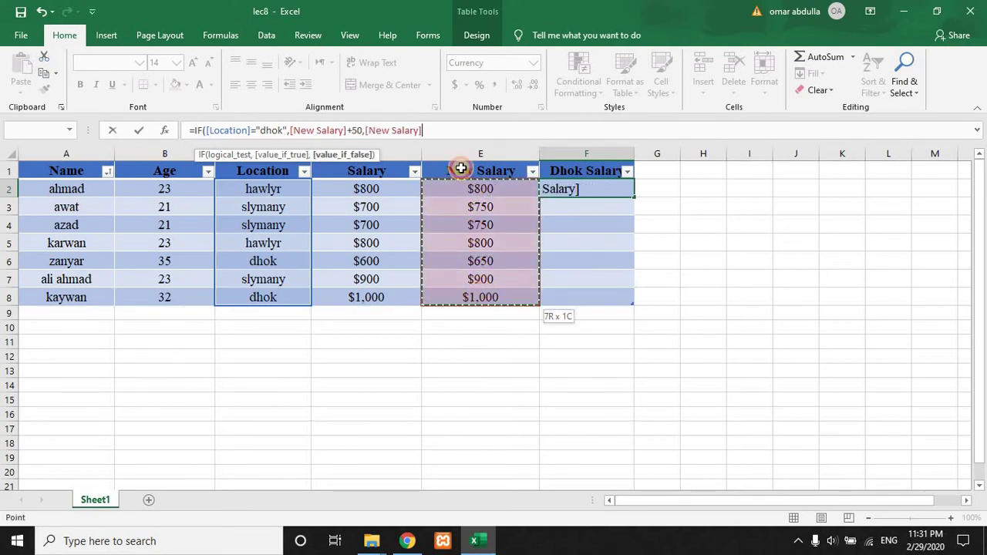
{"action": "type", "text": ")"}
{"action": "key", "text": "Return"}
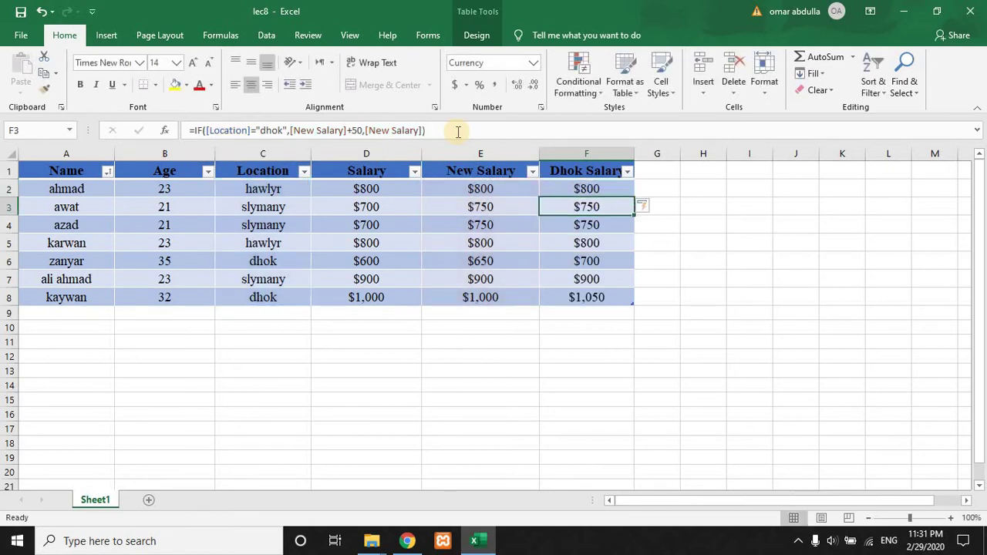
Compare the Dhok Salary results with the New Salary values in the dhok rows, and review the IF formula in F8.
{"action": "left_click", "coordinate": [579, 190]}
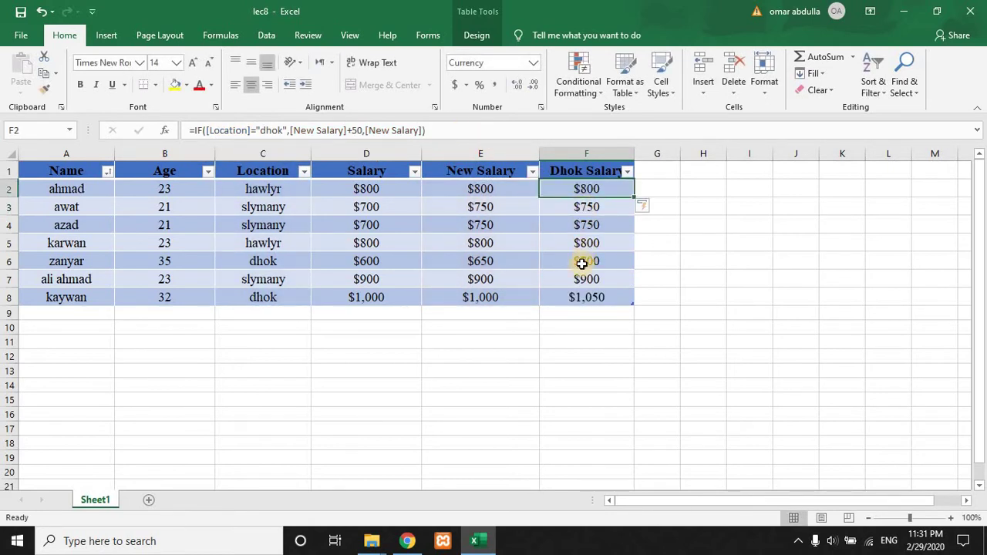
{"action": "left_click", "coordinate": [583, 264]}
{"action": "left_click", "coordinate": [486, 266]}
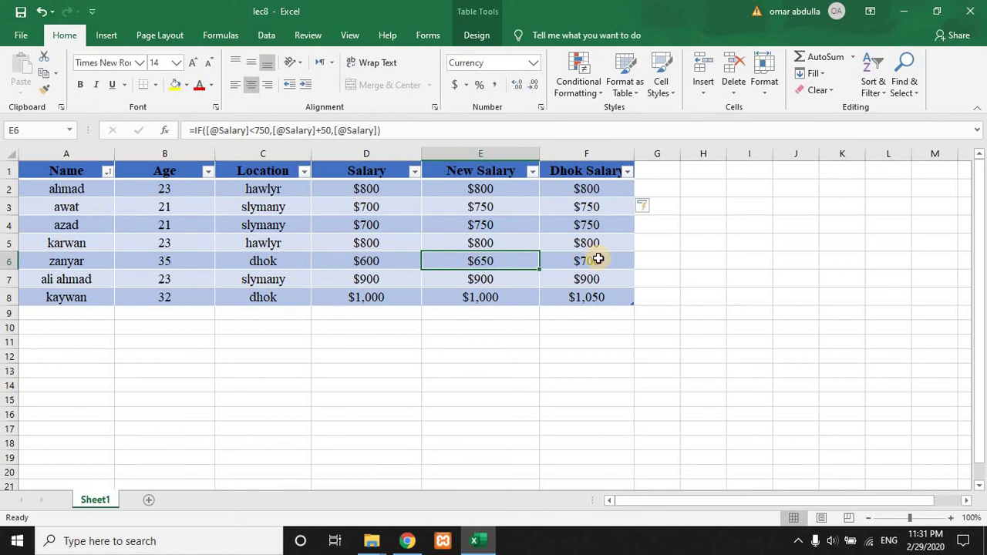
{"action": "left_click", "coordinate": [598, 259]}
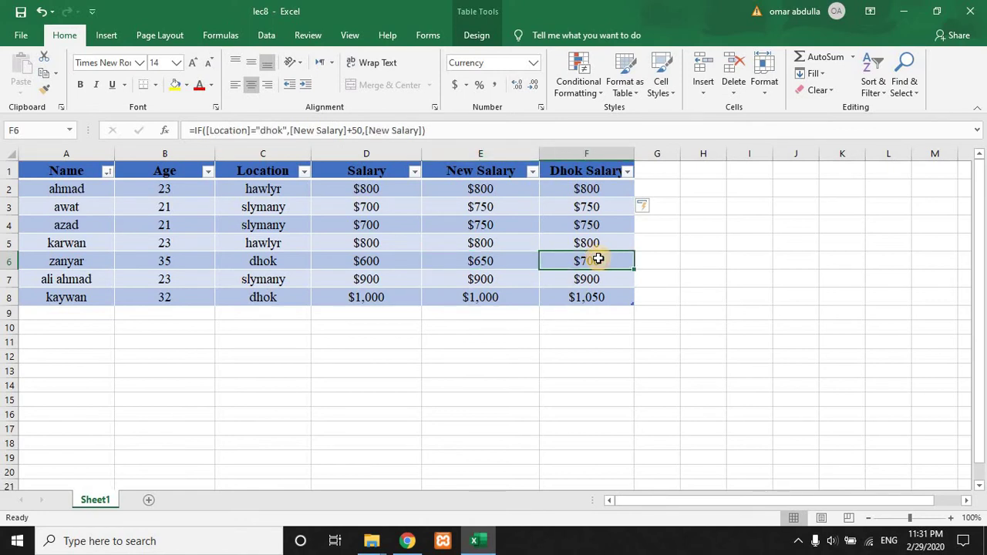
{"action": "left_click", "coordinate": [482, 299]}
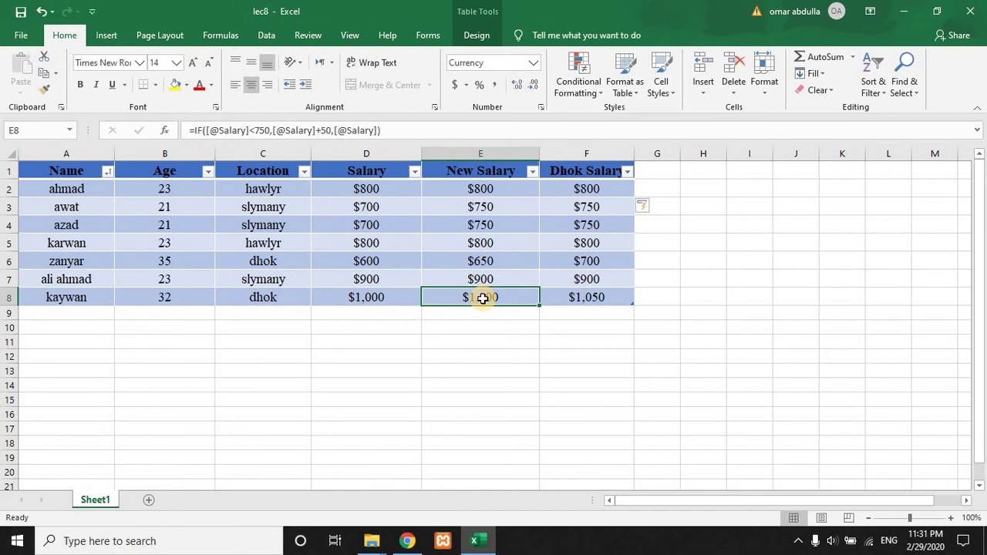
{"action": "left_click", "coordinate": [588, 299]}
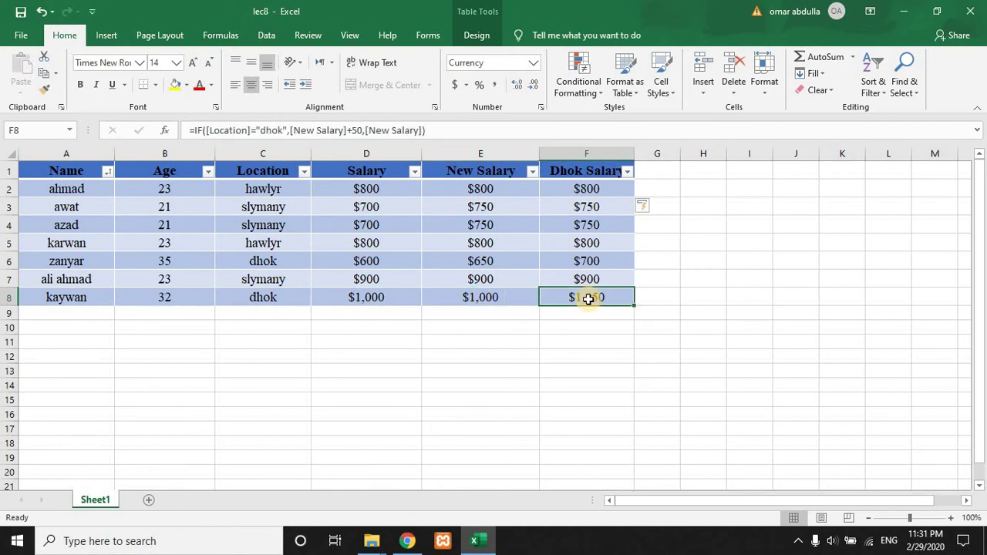
{"action": "left_click", "coordinate": [269, 131]}
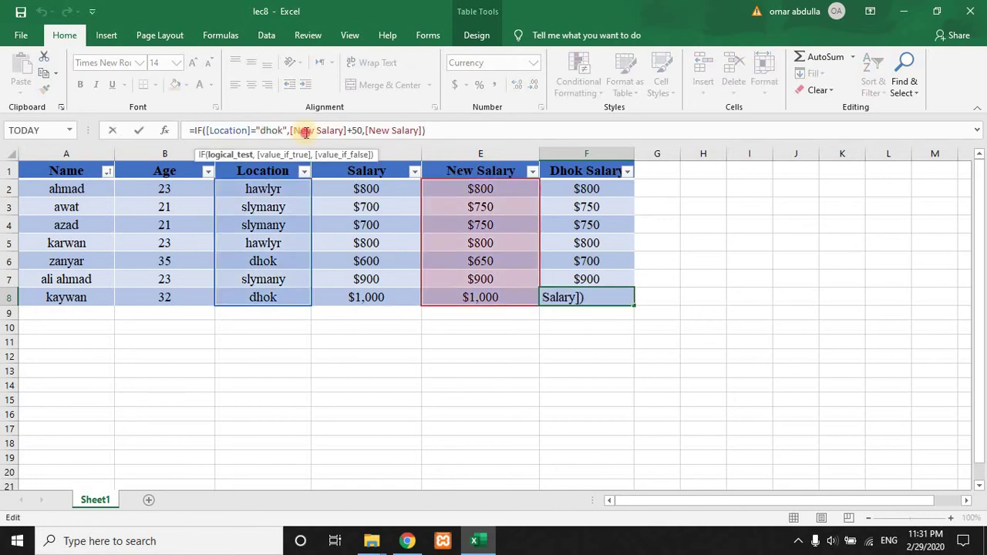
{"action": "left_click", "coordinate": [468, 135]}
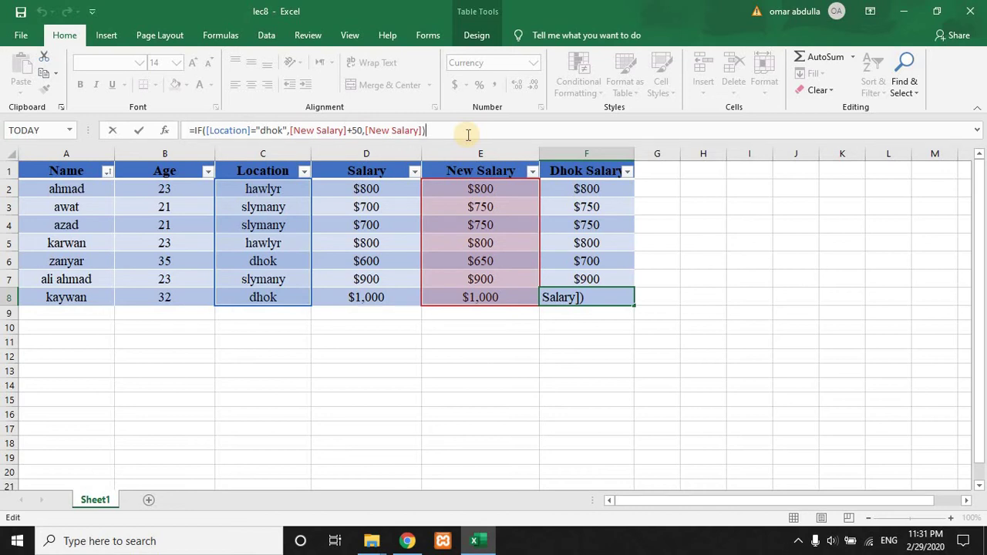
{"action": "left_click", "coordinate": [795, 187]}
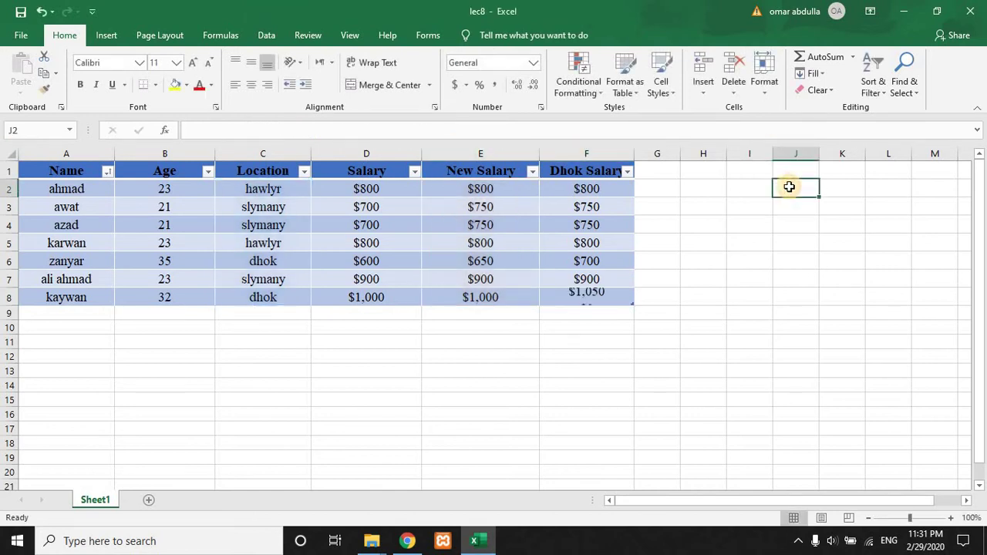
Widen column H and enter the label "Sum Salary Slymany" in cell H3.
{"action": "left_click", "coordinate": [720, 204]}
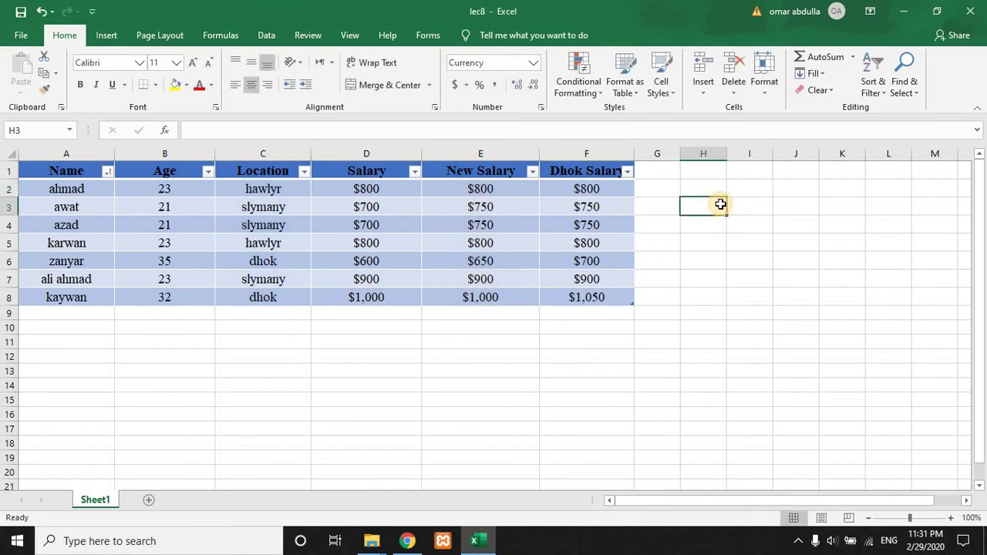
{"action": "left_click_drag", "start_coordinate": [727, 154], "coordinate": [764, 152]}
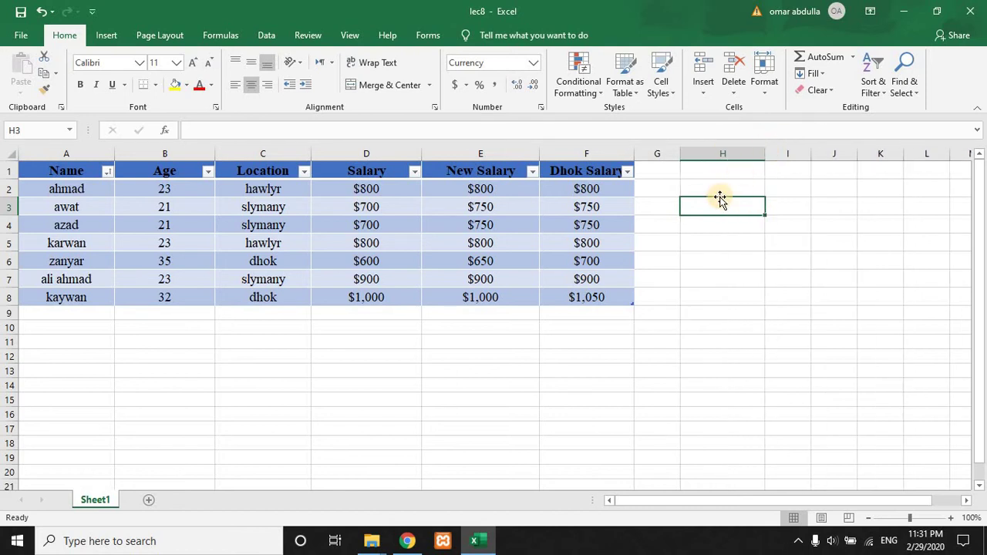
{"action": "type", "text": "Sum Slaar"}
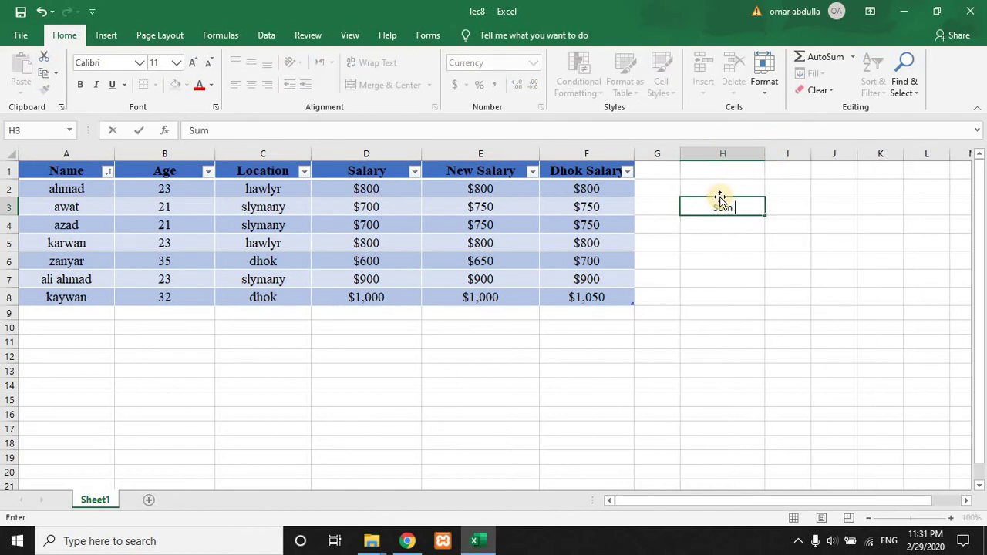
{"action": "key", "text": "BackSpace"}
{"action": "key", "text": "BackSpace"}
{"action": "key", "text": "BackSpace"}
{"action": "key", "text": "BackSpace"}
{"action": "type", "text": "alary Slyman"}
{"action": "key", "text": "Return"}
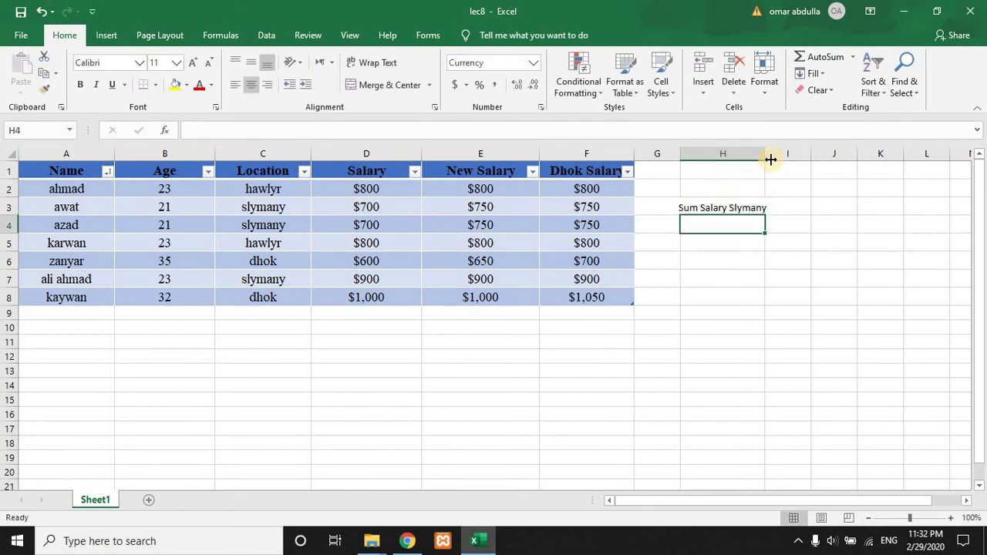
Widen column H further so the label fits, and fill cell H3 with yellow.
{"action": "left_click_drag", "start_coordinate": [765, 153], "coordinate": [841, 154]}
{"action": "left_click", "coordinate": [770, 204]}
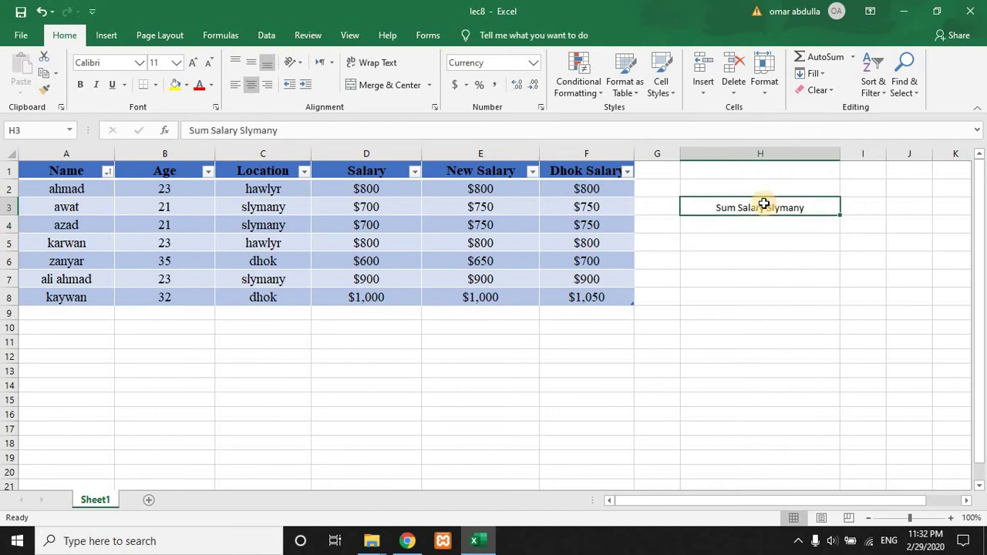
{"action": "left_click", "coordinate": [172, 86]}
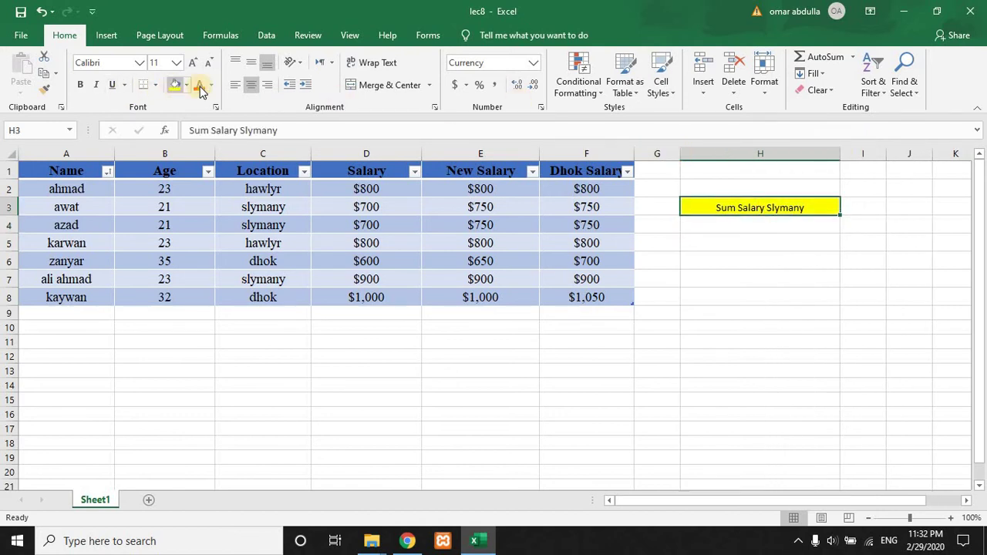
Start a SUMIF formula in cell H4 with the table's Location column as the range.
{"action": "left_click", "coordinate": [726, 225]}
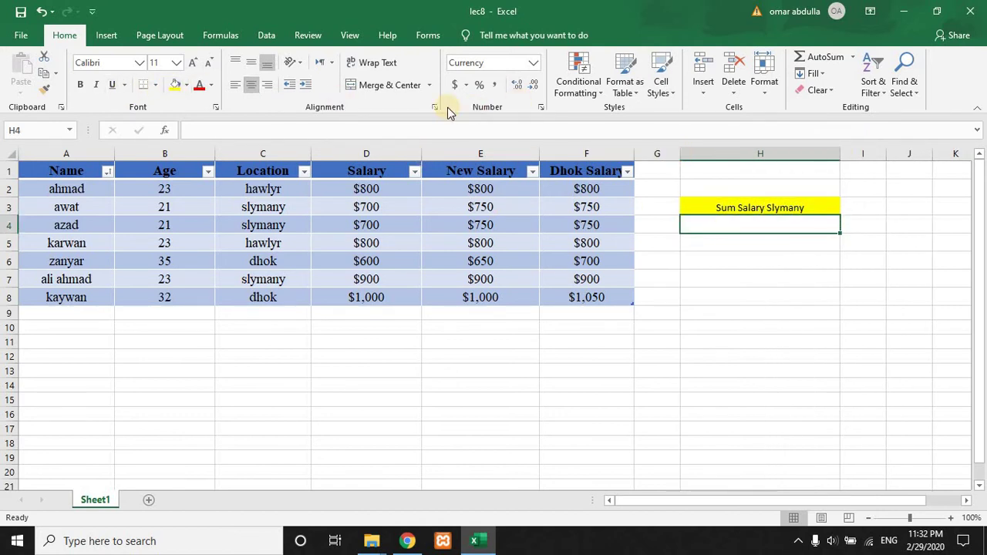
{"action": "left_click", "coordinate": [282, 127]}
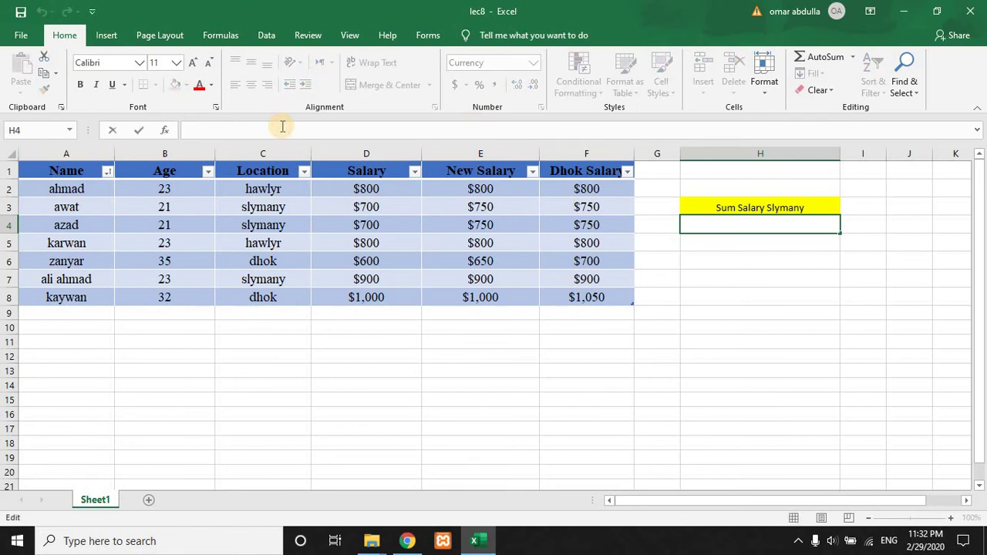
{"action": "type", "text": "="}
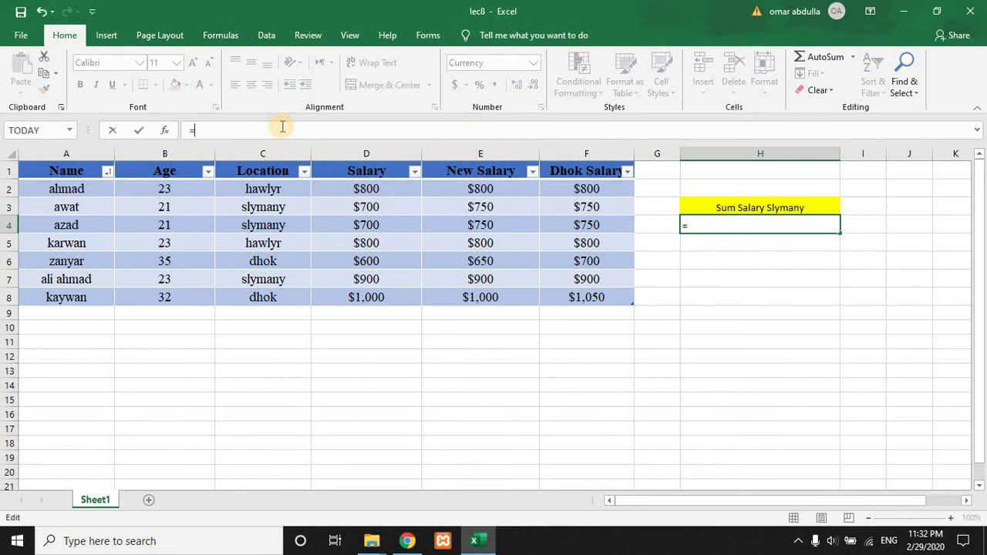
{"action": "type", "text": "sum"}
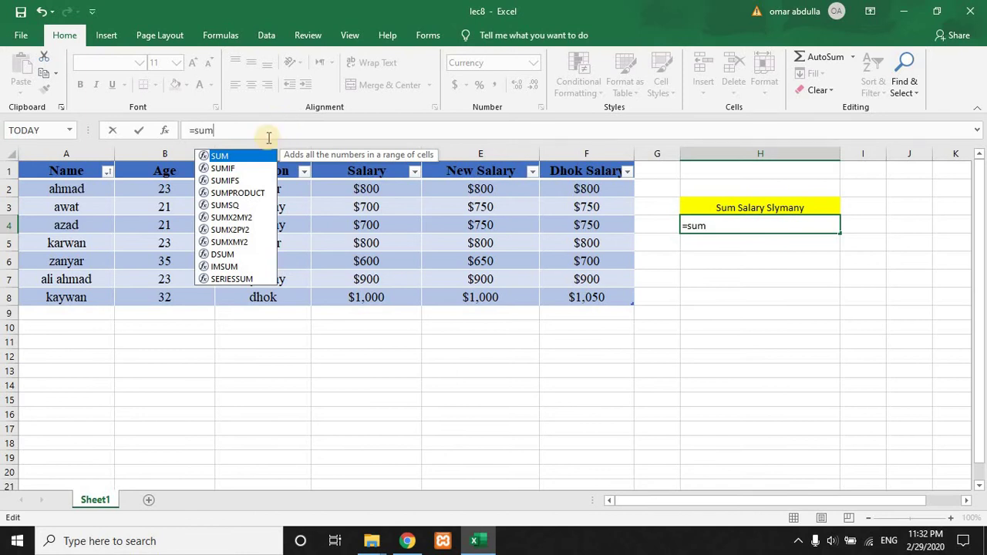
{"action": "double_click", "coordinate": [221, 169]}
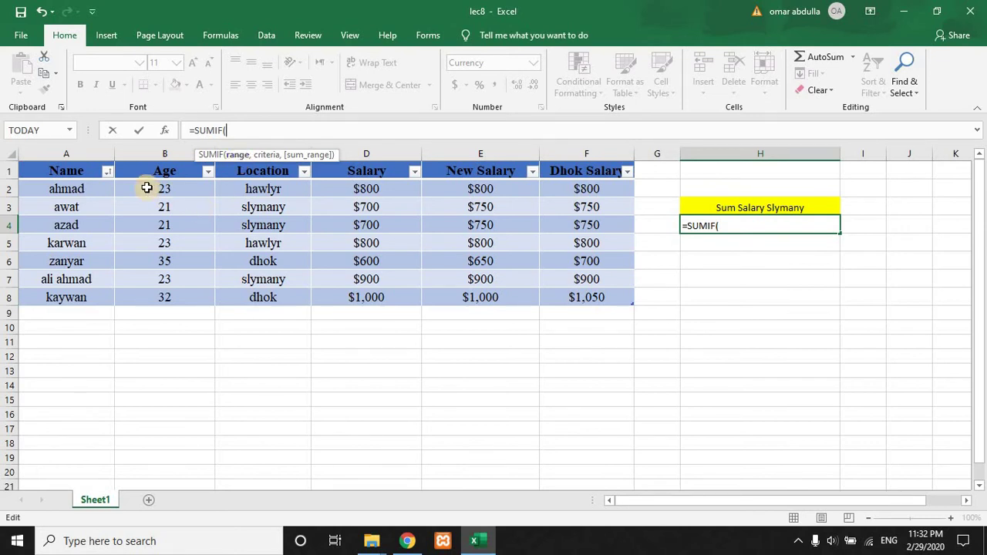
{"action": "left_click_drag", "start_coordinate": [260, 189], "coordinate": [263, 298]}
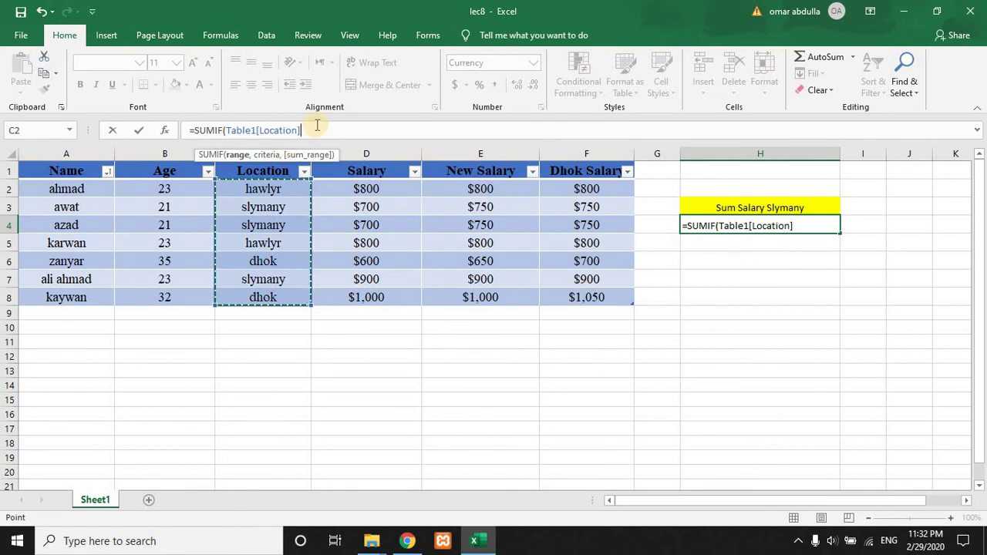
Complete the SUMIF formula with "slymany" as the criteria and the New Salary column as the sum range, and enter it.
{"action": "type", "text": ","}
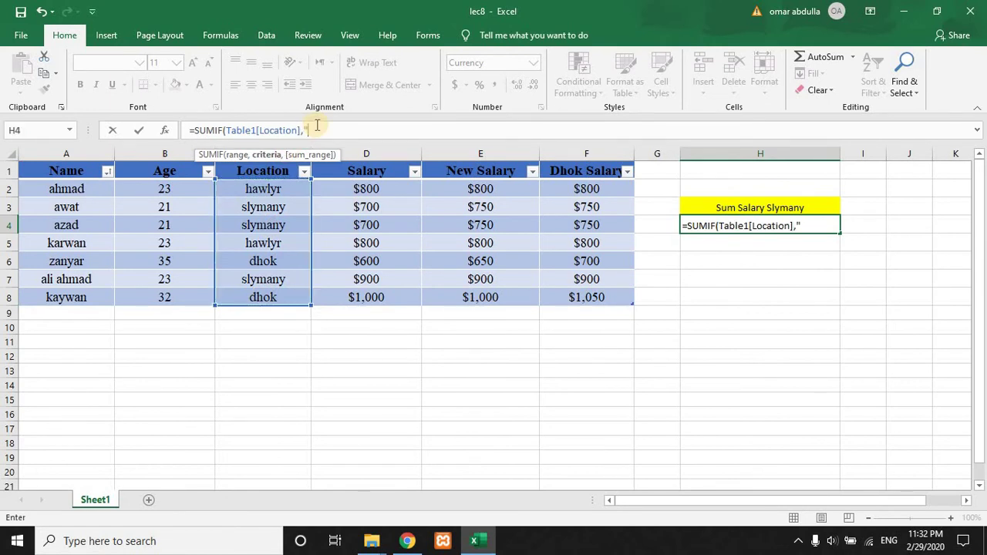
{"action": "type", "text": "\"slymany"}
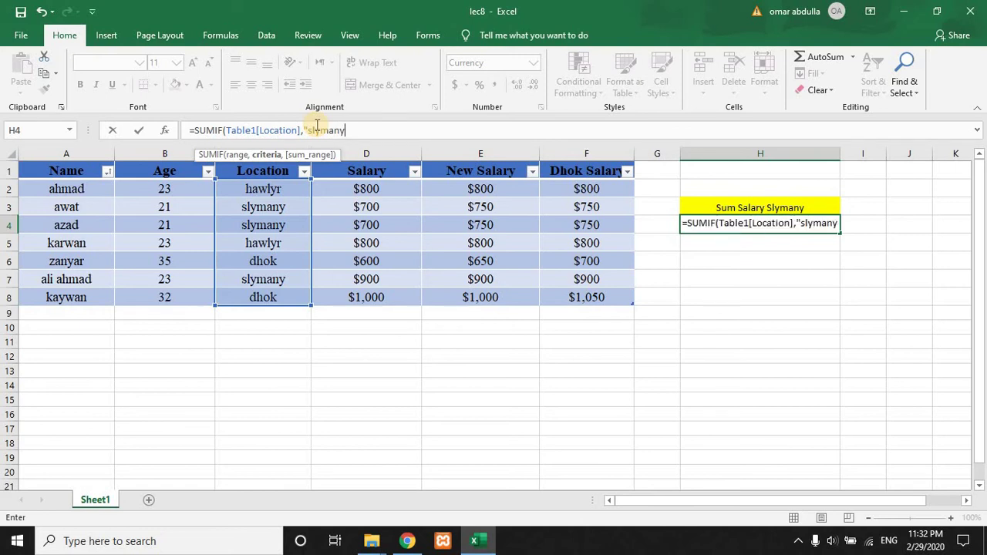
{"action": "type", "text": "\","}
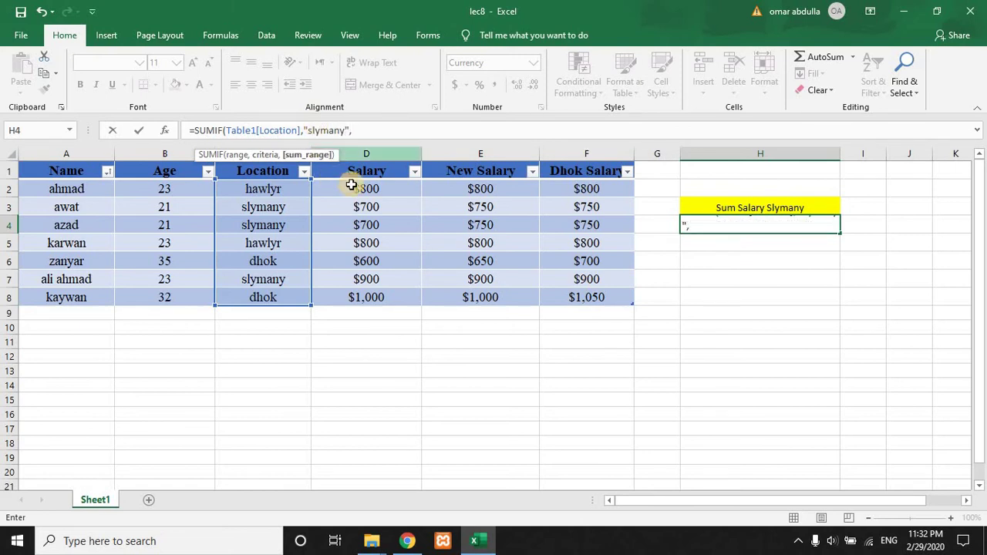
{"action": "left_click_drag", "start_coordinate": [494, 201], "coordinate": [492, 303]}
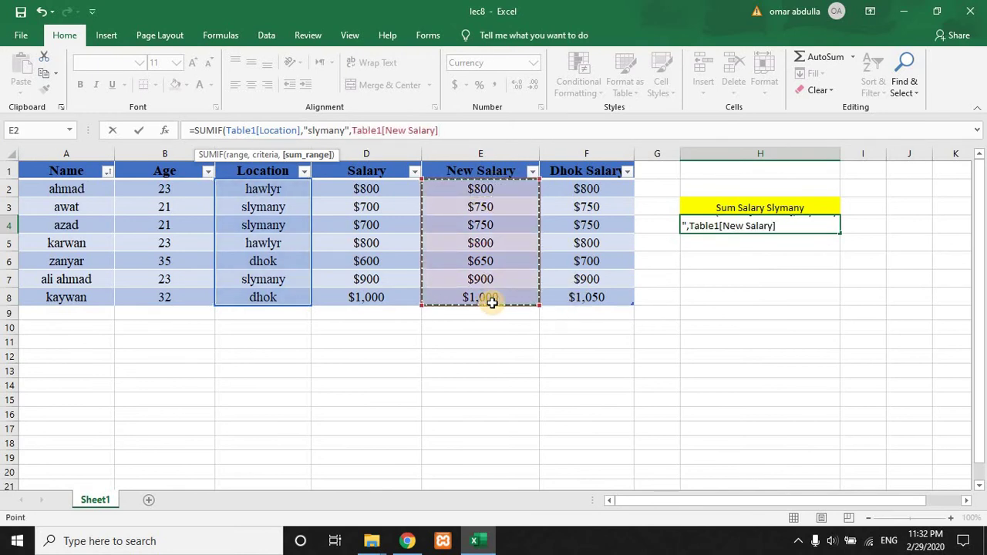
{"action": "key", "text": "Return"}
Compare the SUMIF result in H4 with the New Salary values of the slymany rows, and review its formula.
{"action": "left_click", "coordinate": [782, 227]}
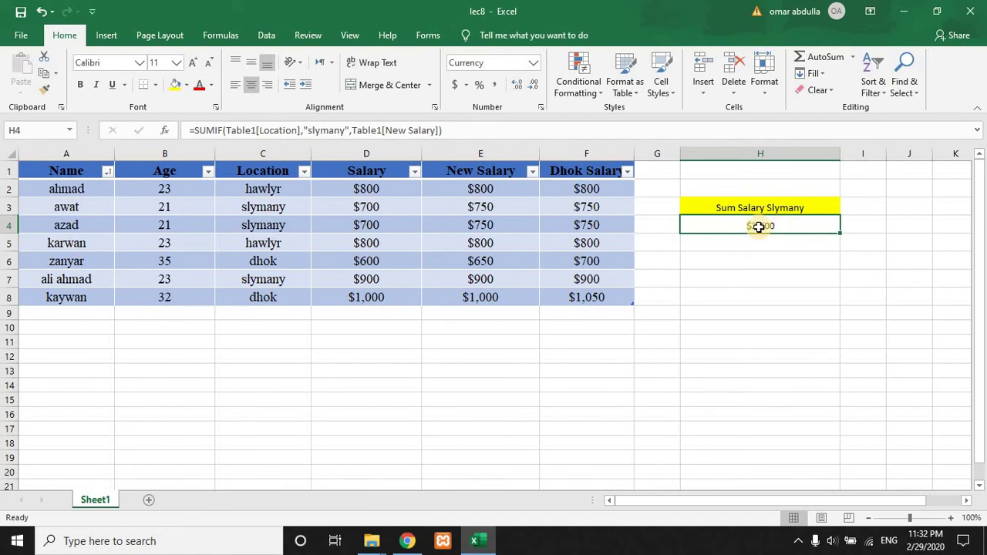
{"action": "left_click", "coordinate": [509, 207]}
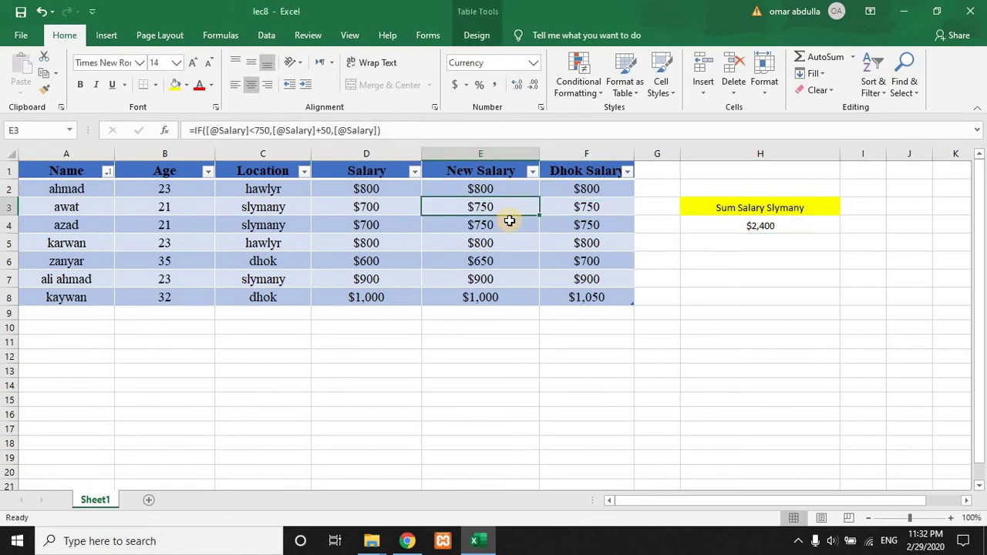
{"action": "left_click", "coordinate": [509, 222]}
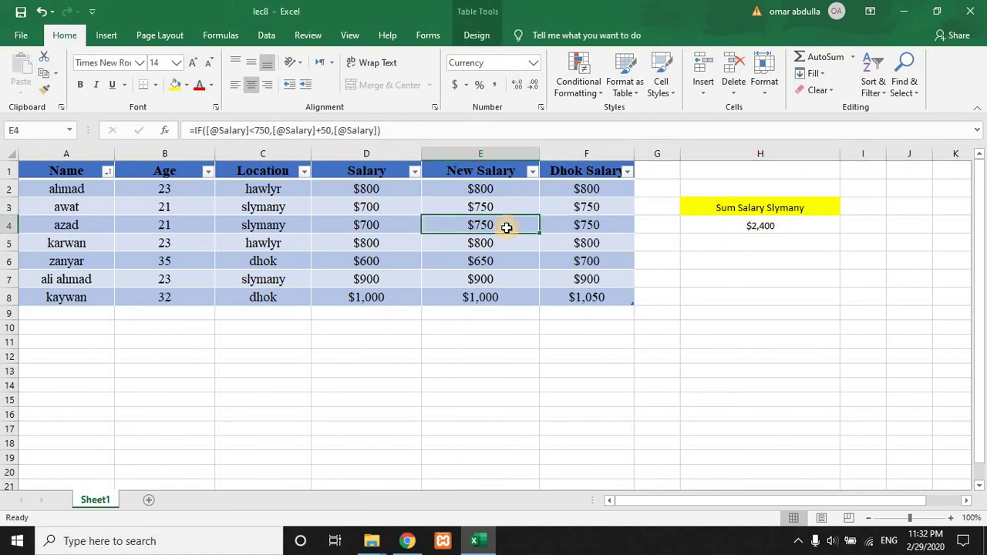
{"action": "left_click", "coordinate": [499, 285]}
{"action": "left_click", "coordinate": [762, 224]}
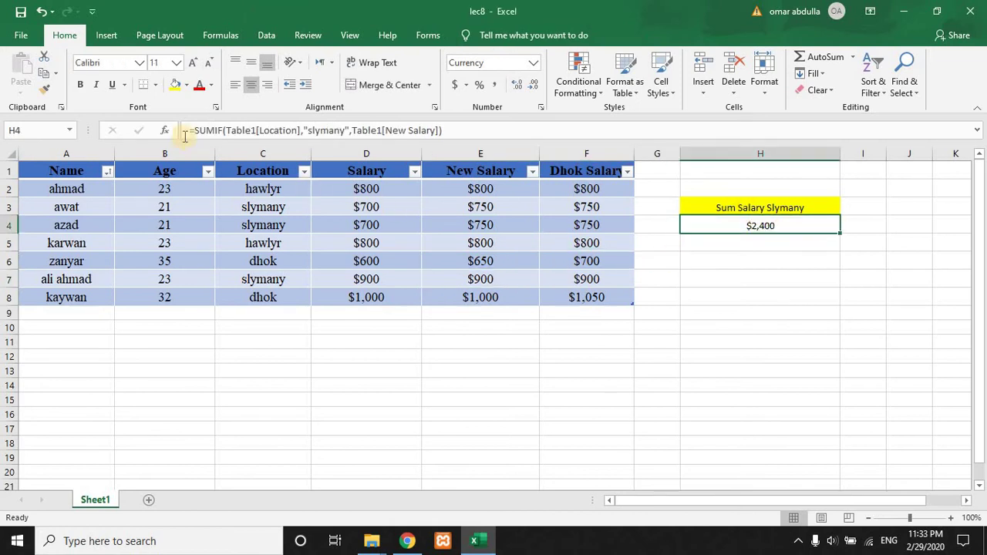
{"action": "left_click", "coordinate": [220, 130]}
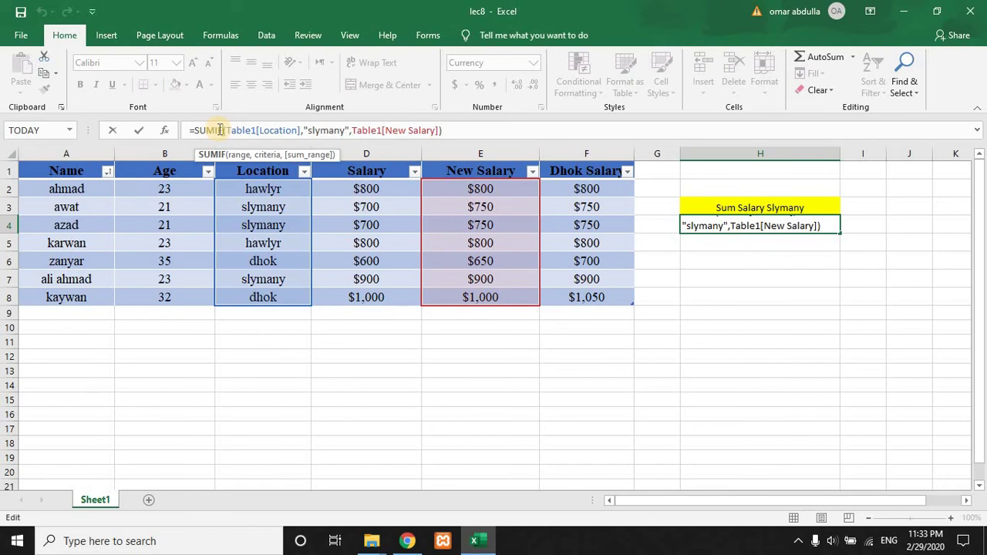
Copy the yellow "Sum Salary Slymany" label from H3 into cell H5.
{"action": "left_click", "coordinate": [748, 202]}
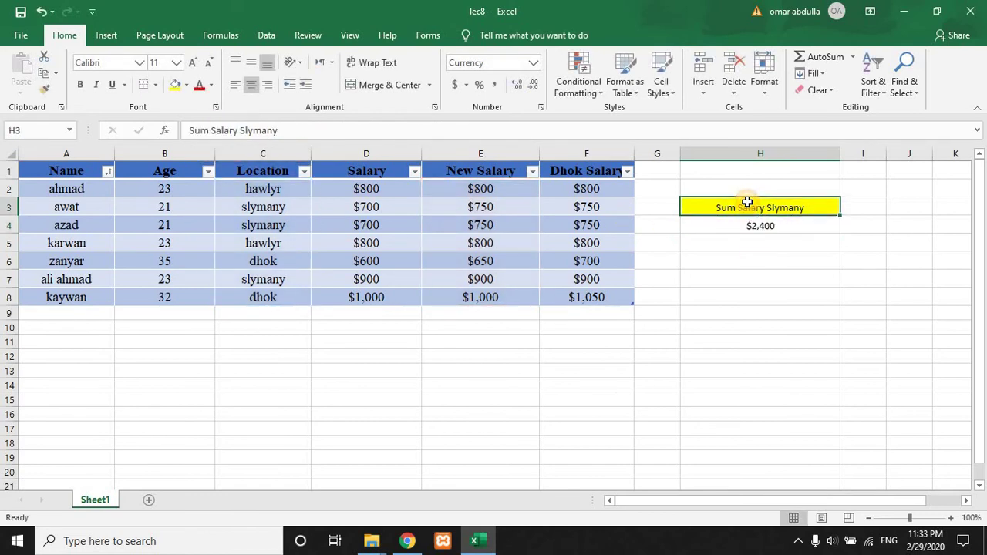
{"action": "key", "text": "ctrl+c"}
{"action": "left_click", "coordinate": [743, 242]}
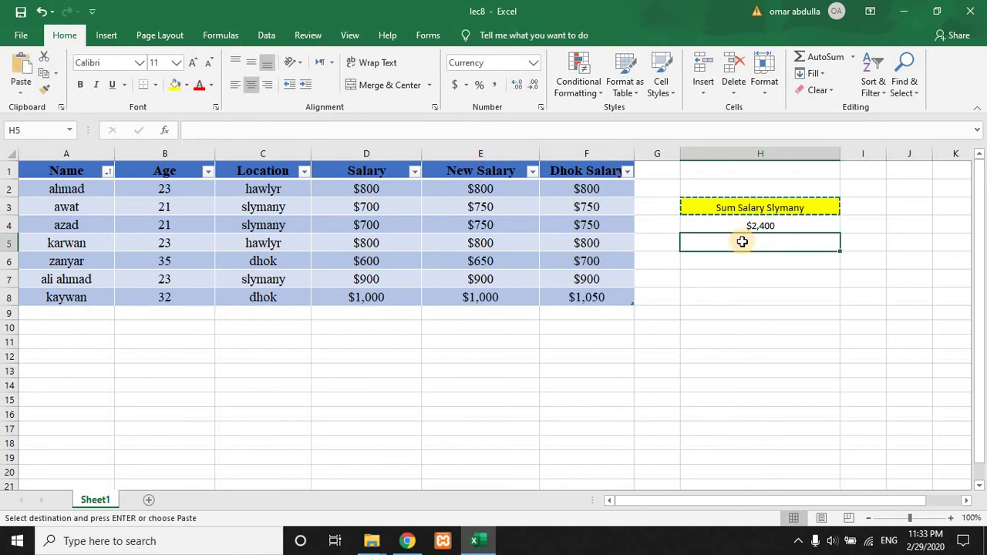
{"action": "key", "text": "ctrl+v"}
Change the label in H5 to "Avarage Salary Slymany".
{"action": "double_click", "coordinate": [741, 242]}
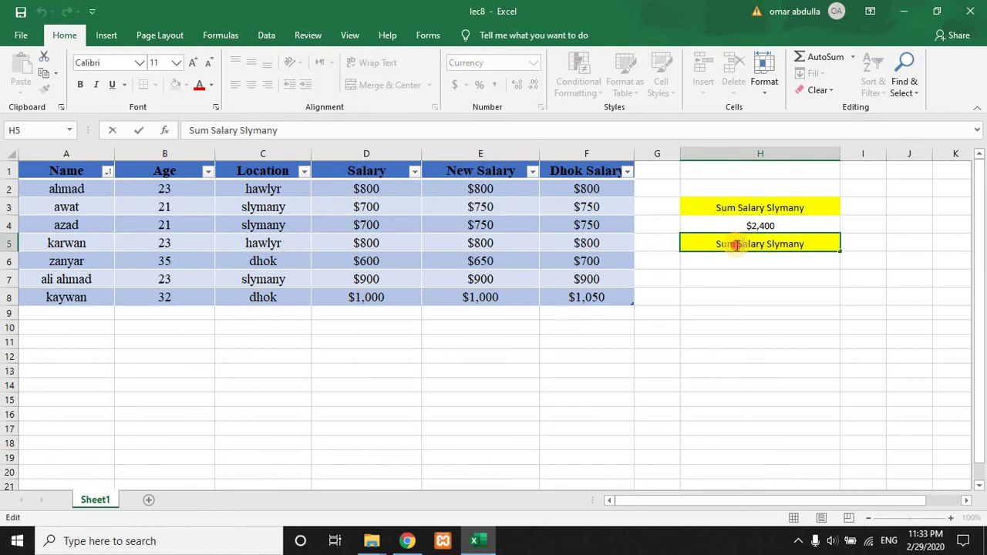
{"action": "double_click", "coordinate": [716, 244]}
{"action": "type", "text": "A"}
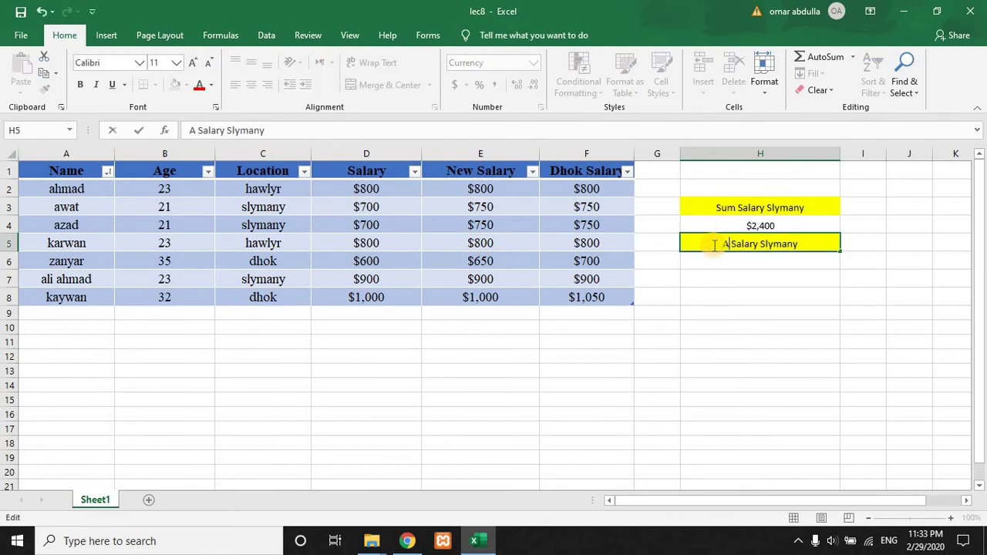
{"action": "type", "text": "V"}
{"action": "key", "text": "BackSpace"}
{"action": "type", "text": "va"}
{"action": "type", "text": "rage"}
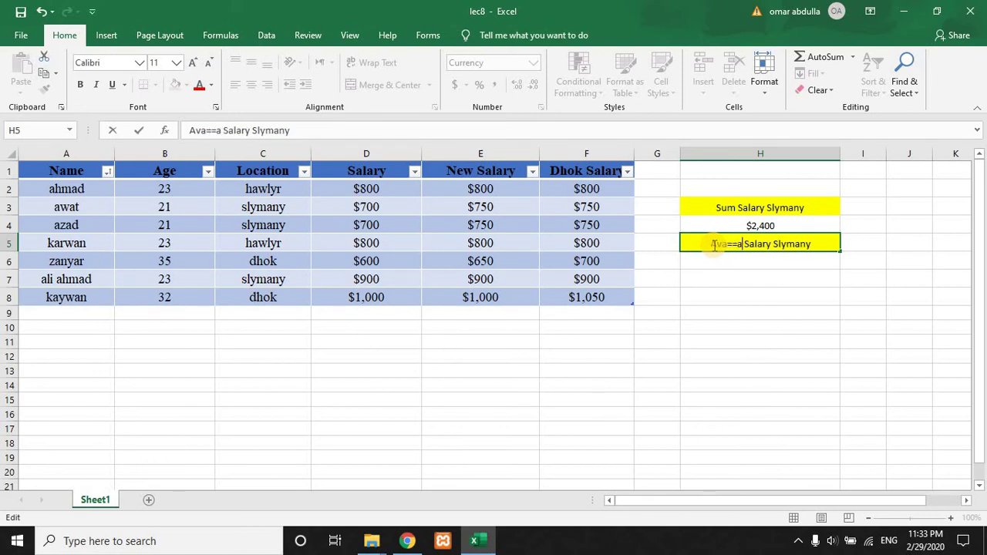
{"action": "key", "text": "BackSpace"}
{"action": "key", "text": "BackSpace"}
{"action": "key", "text": "BackSpace"}
{"action": "key", "text": "BackSpace"}
{"action": "key", "text": "BackSpace"}
{"action": "key", "text": "BackSpace"}
{"action": "type", "text": "a"}
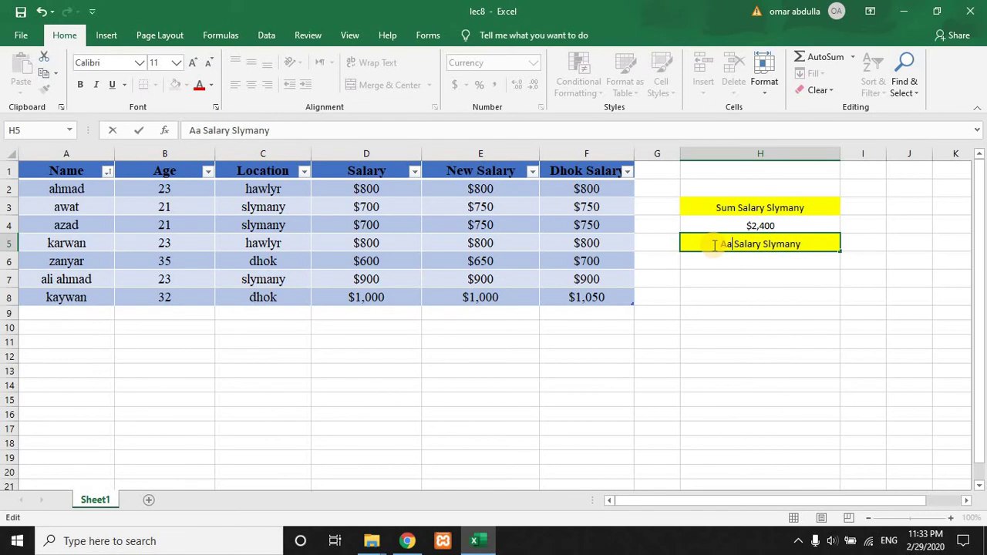
{"action": "key", "text": "BackSpace"}
{"action": "type", "text": "varage"}
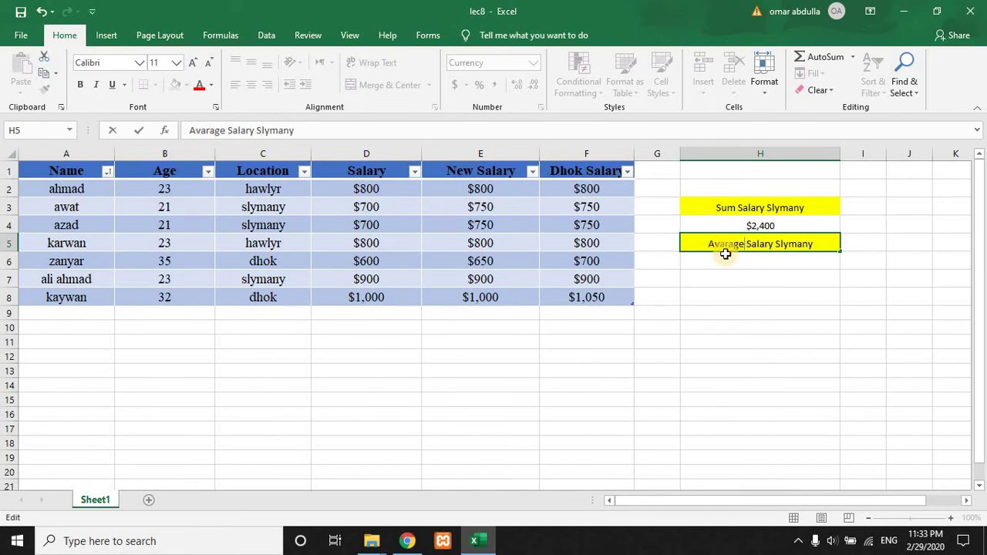
{"action": "left_click", "coordinate": [727, 255]}
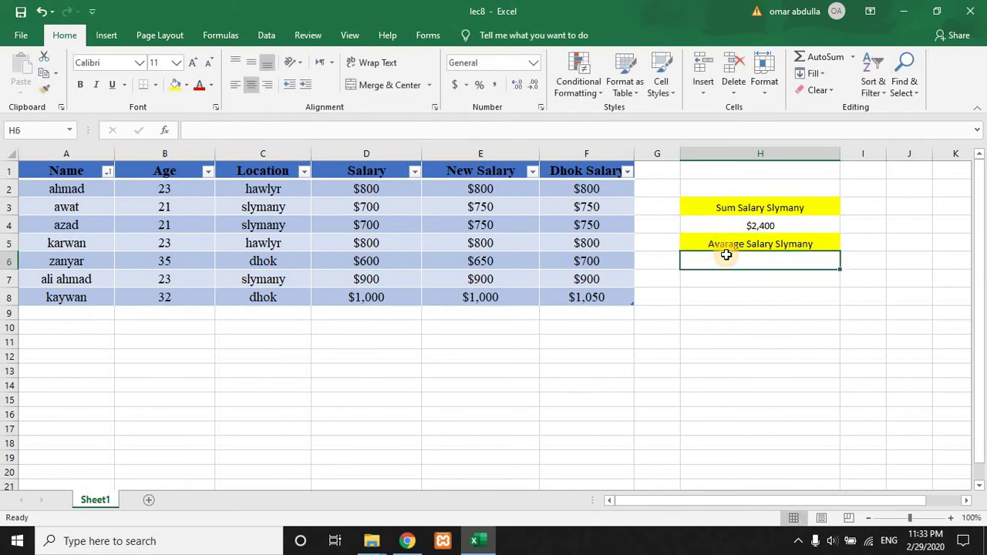
Start an AVERAGEIF formula in cell H6 with the table's Location column as the range.
{"action": "left_click", "coordinate": [538, 131]}
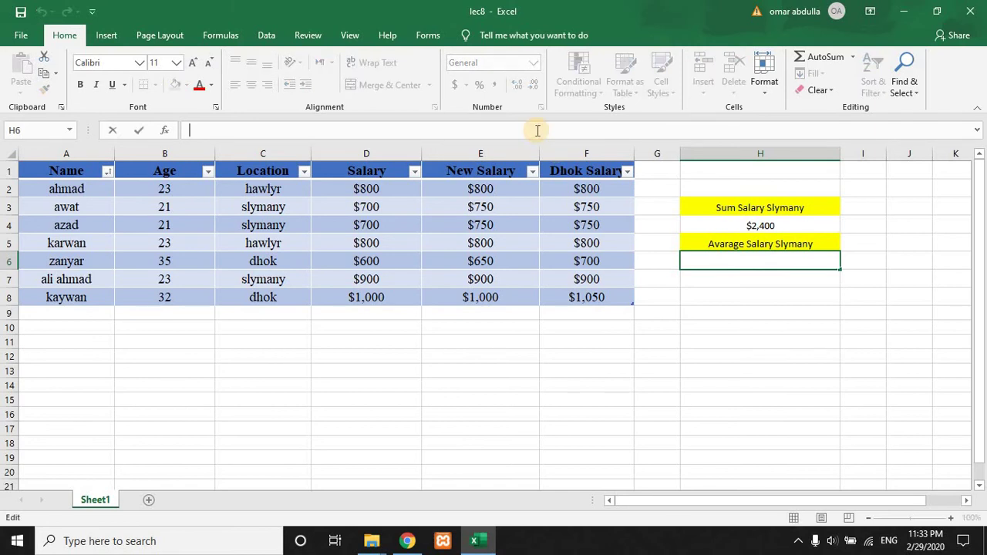
{"action": "type", "text": "="}
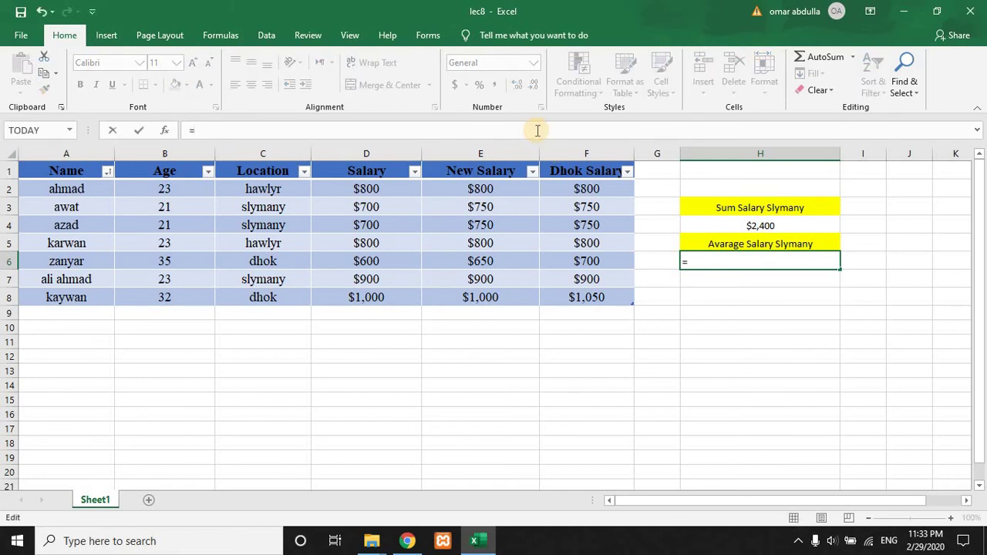
{"action": "type", "text": "ava"}
{"action": "key", "text": "BackSpace"}
{"action": "key", "text": "BackSpace"}
{"action": "type", "text": "v"}
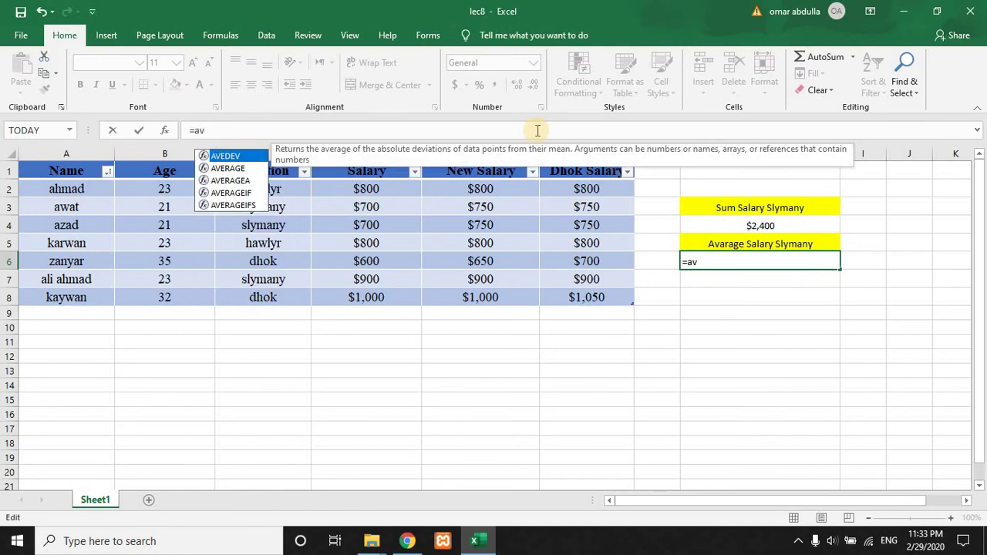
{"action": "double_click", "coordinate": [238, 192]}
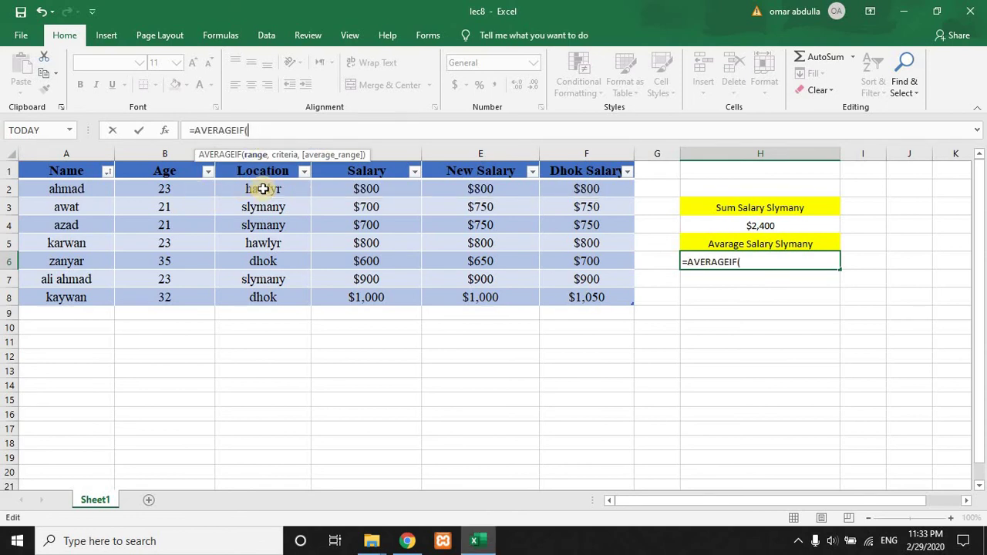
{"action": "left_click_drag", "start_coordinate": [263, 189], "coordinate": [264, 296]}
Set the AVERAGEIF criteria to "dhok" in quotation marks, and continue to the average range argument.
{"action": "type", "text": ","}
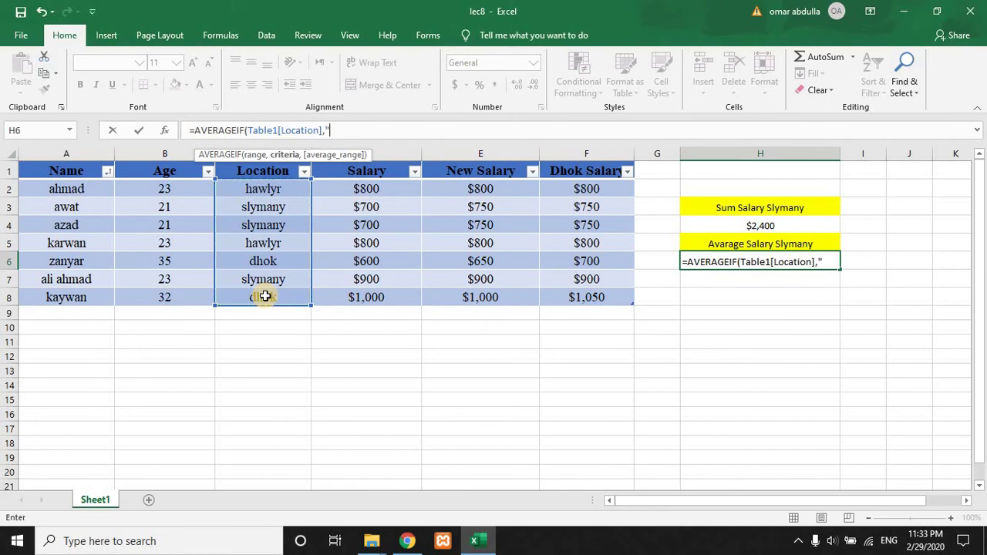
{"action": "type", "text": "\"dh"}
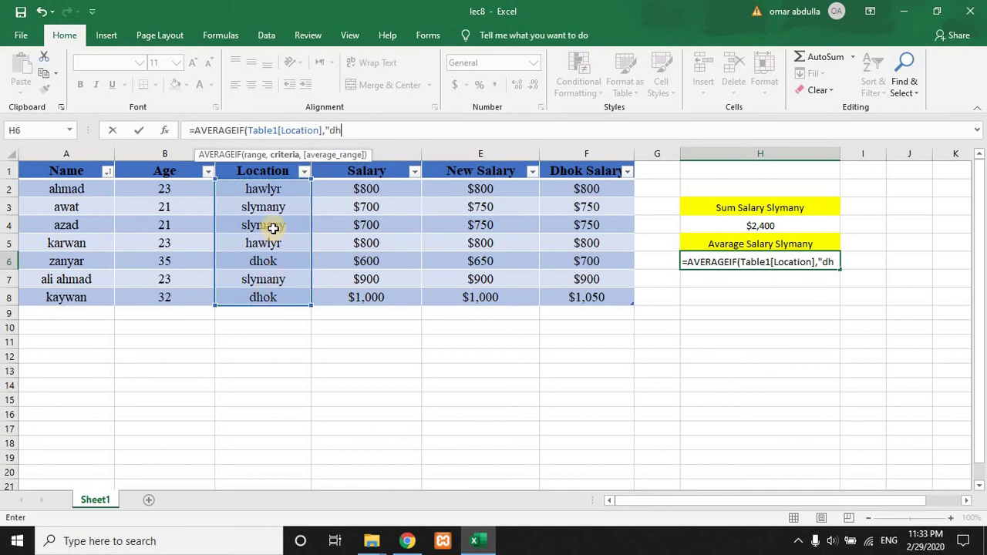
{"action": "type", "text": "ok\","}
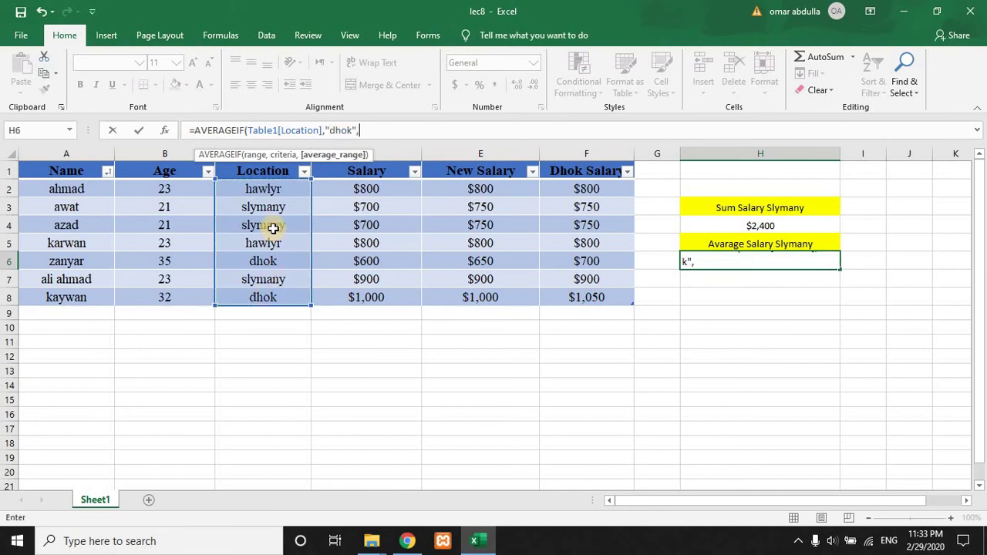
{"action": "left_click", "coordinate": [327, 130]}
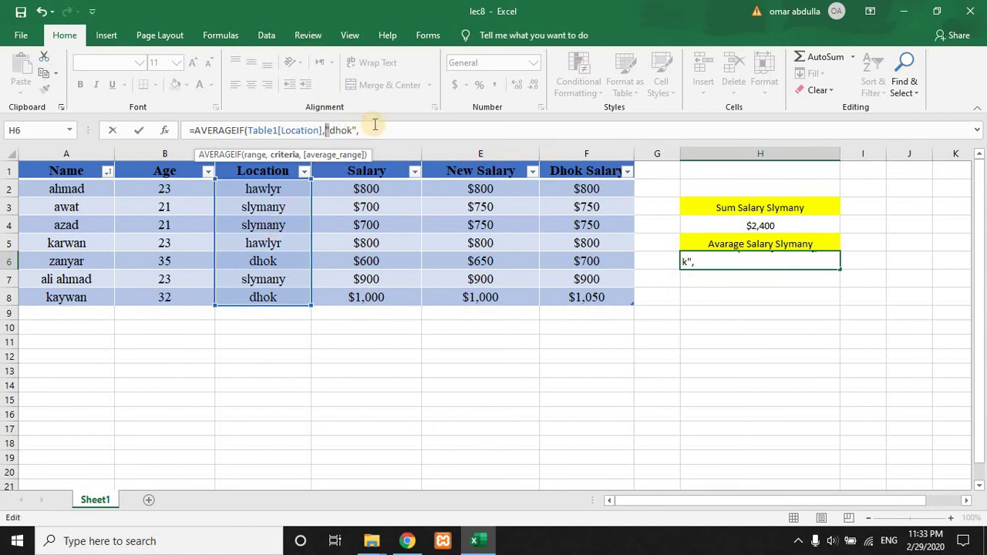
{"action": "left_click_drag", "start_coordinate": [350, 129], "coordinate": [332, 130]}
{"action": "left_click", "coordinate": [330, 130]}
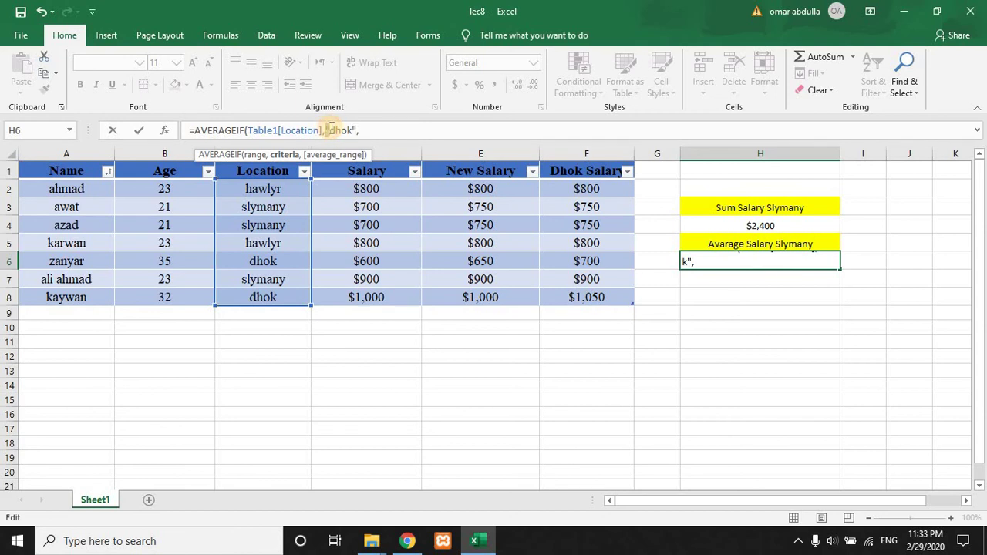
{"action": "left_click_drag", "start_coordinate": [331, 130], "coordinate": [351, 124]}
{"action": "left_click", "coordinate": [376, 128]}
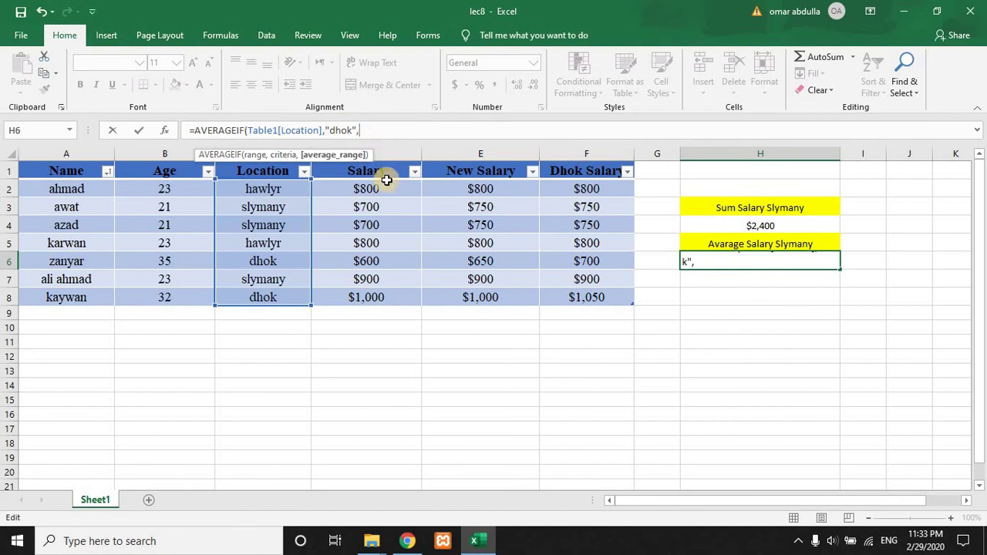
Use the New Salary column as the average range and enter the AVERAGEIF formula in H6.
{"action": "left_click_drag", "start_coordinate": [489, 192], "coordinate": [485, 298]}
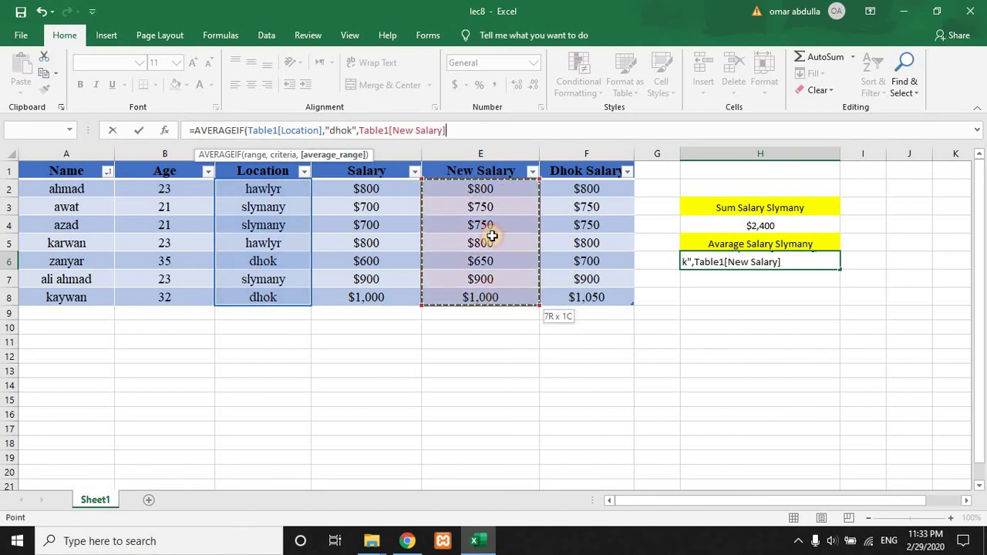
{"action": "type", "text": ")"}
{"action": "key", "text": "Return"}
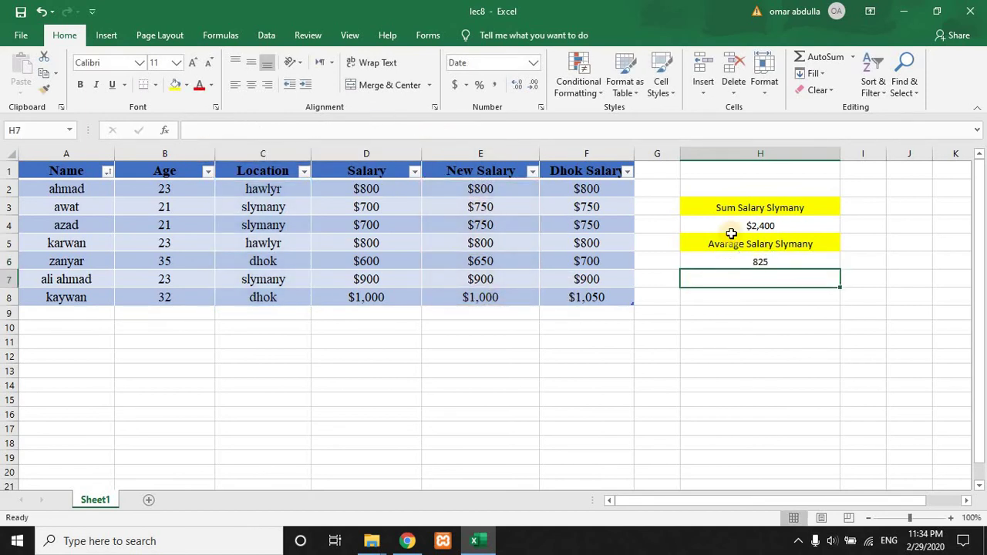
Copy the average salary label from H5 into cell H7.
{"action": "left_click", "coordinate": [788, 259]}
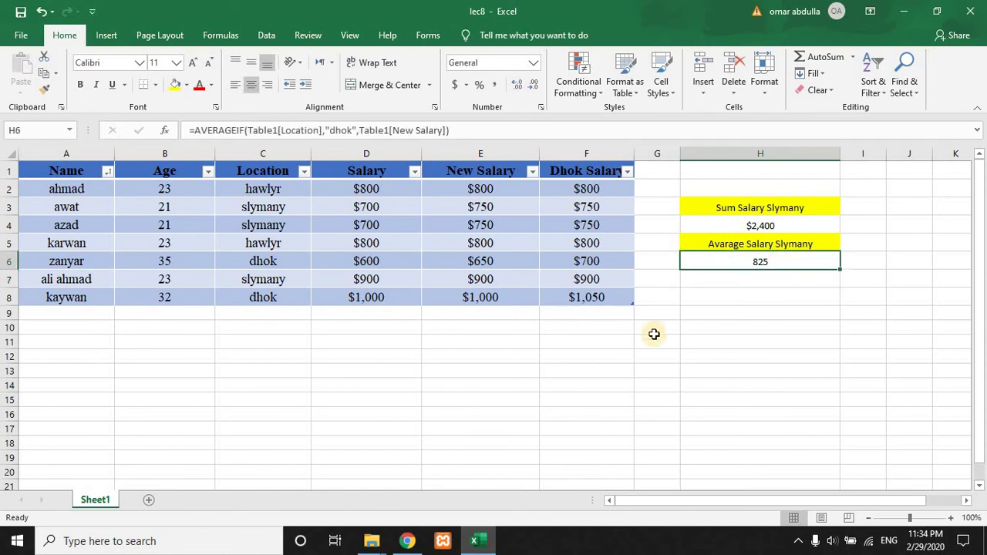
{"action": "left_click", "coordinate": [744, 241]}
{"action": "key", "text": "ctrl+c"}
{"action": "left_click", "coordinate": [728, 278]}
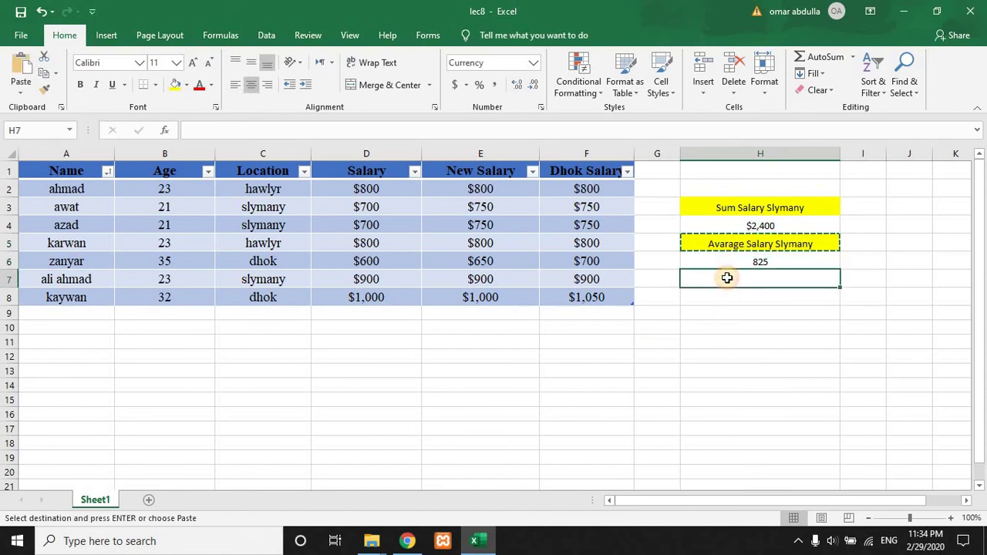
{"action": "key", "text": "ctrl+v"}
{"action": "key", "text": "Escape"}
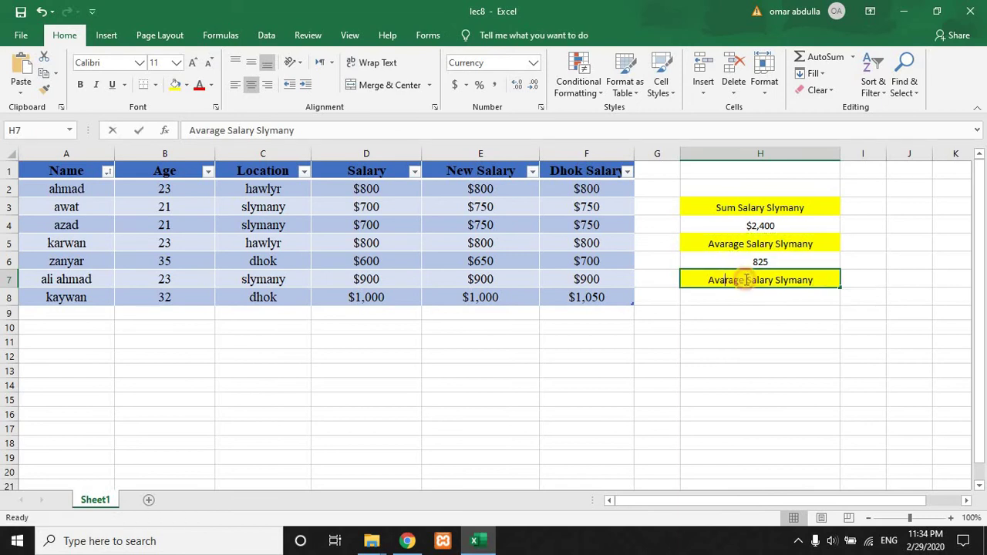
Change the label in H7 to "Count Salary >850".
{"action": "double_click", "coordinate": [745, 280]}
{"action": "double_click", "coordinate": [697, 286]}
{"action": "type", "text": "Cou"}
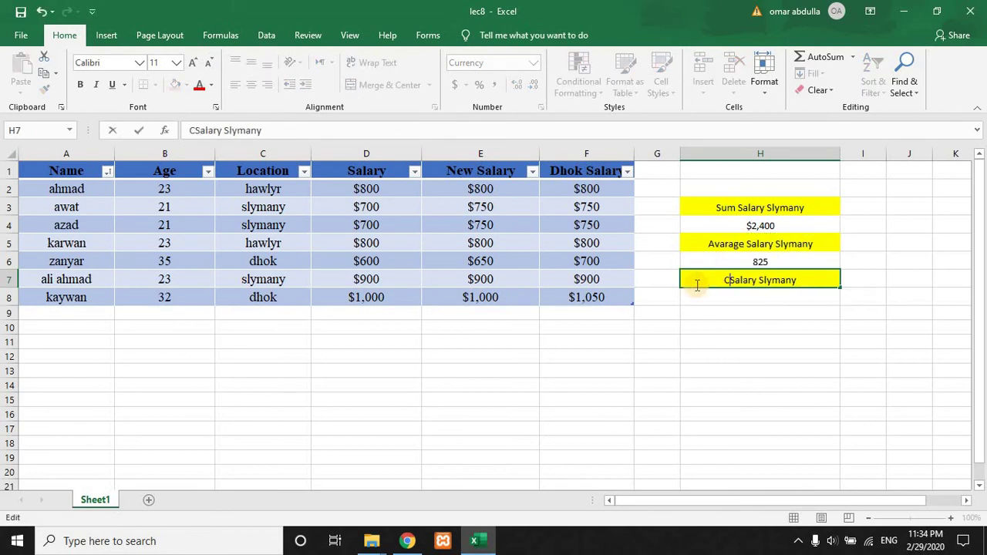
{"action": "type", "text": "nt"}
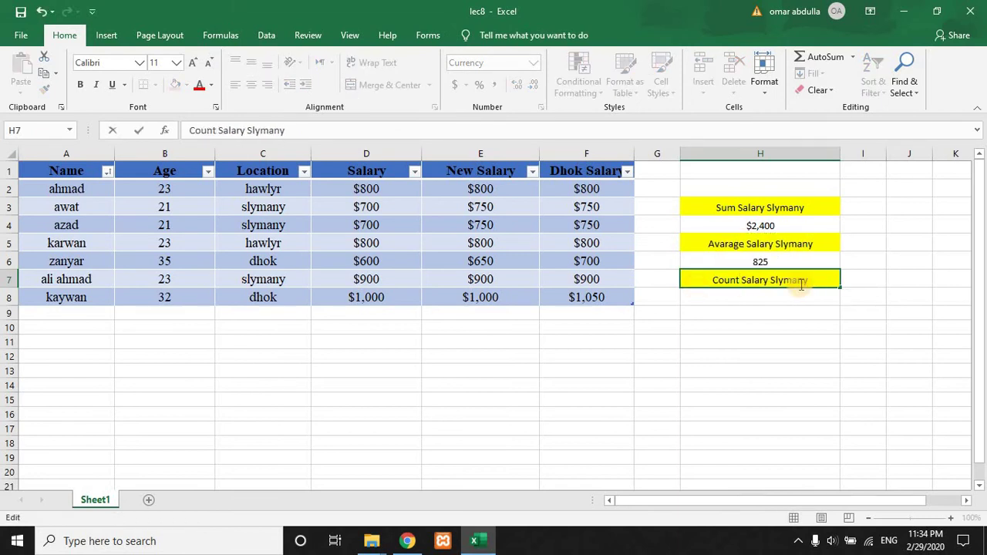
{"action": "left_click", "coordinate": [813, 279]}
{"action": "left_click_drag", "start_coordinate": [812, 279], "coordinate": [772, 279]}
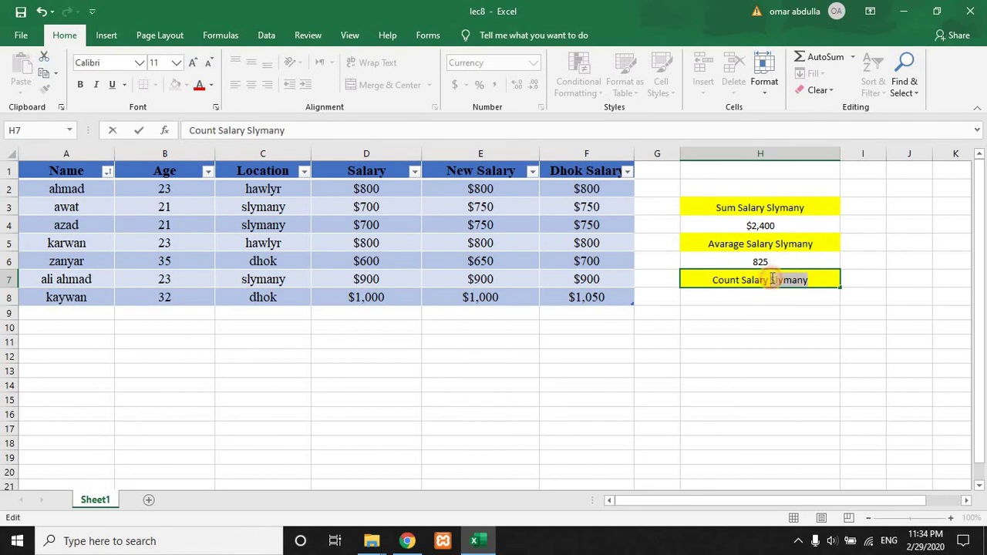
{"action": "type", "text": ">85"}
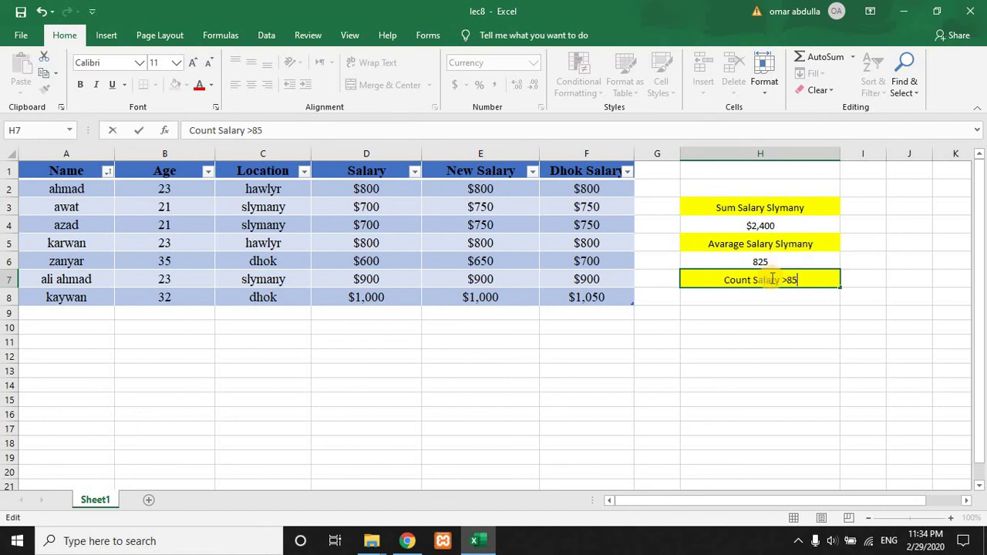
{"action": "type", "text": "0"}
{"action": "key", "text": "Return"}
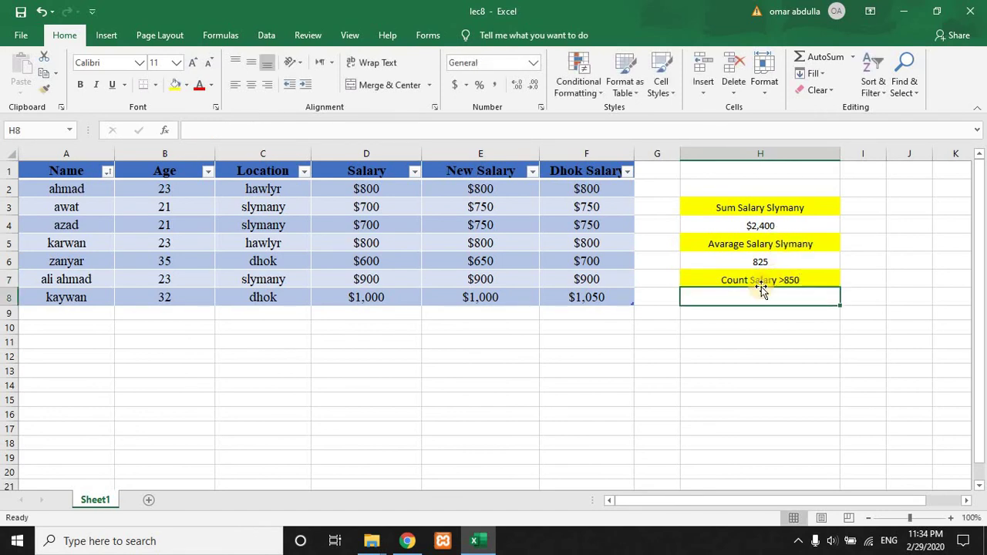
Start a COUNTIF formula in cell H8 with the table's New Salary column as the range and ">850" as the criteria.
{"action": "left_click", "coordinate": [312, 138]}
{"action": "type", "text": "="}
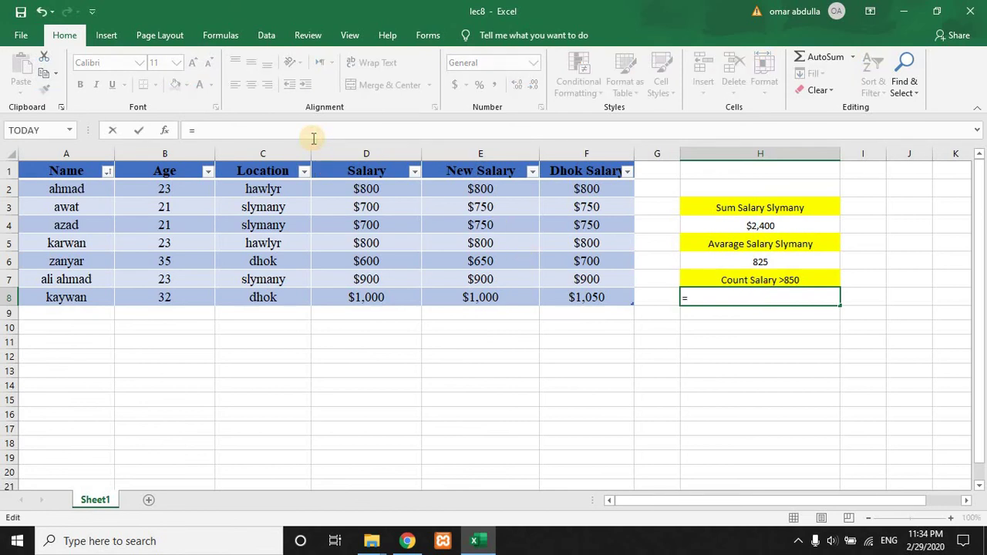
{"action": "type", "text": "cou"}
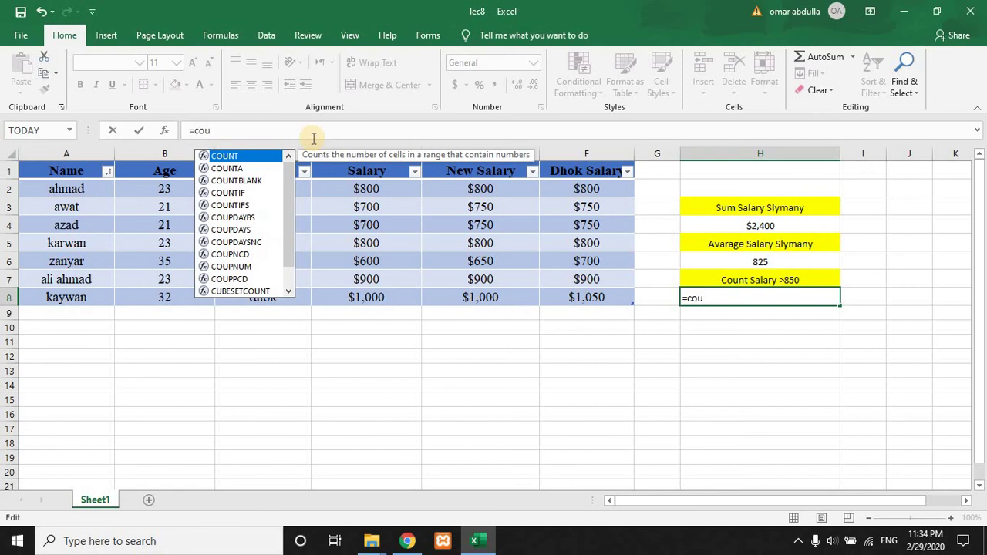
{"action": "double_click", "coordinate": [218, 192]}
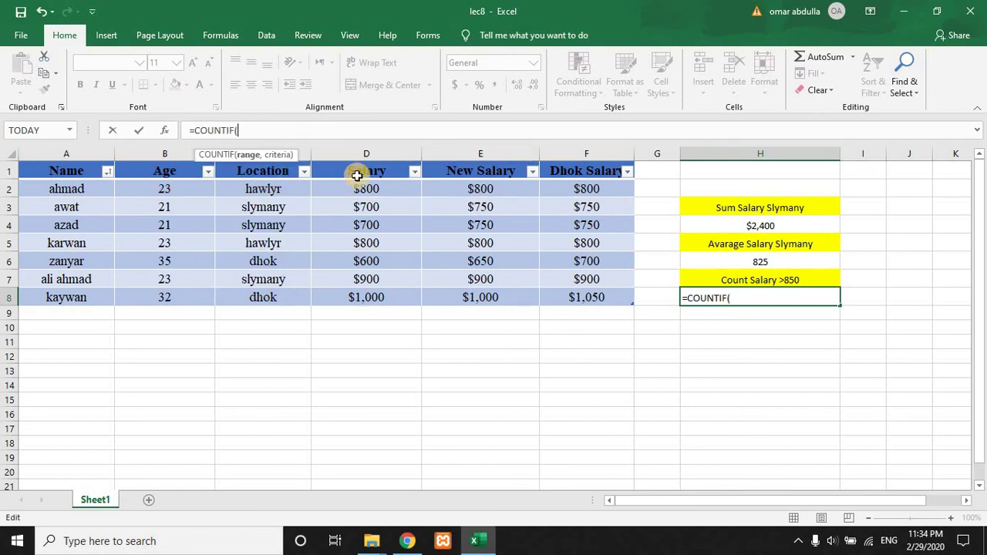
{"action": "left_click_drag", "start_coordinate": [470, 189], "coordinate": [475, 291]}
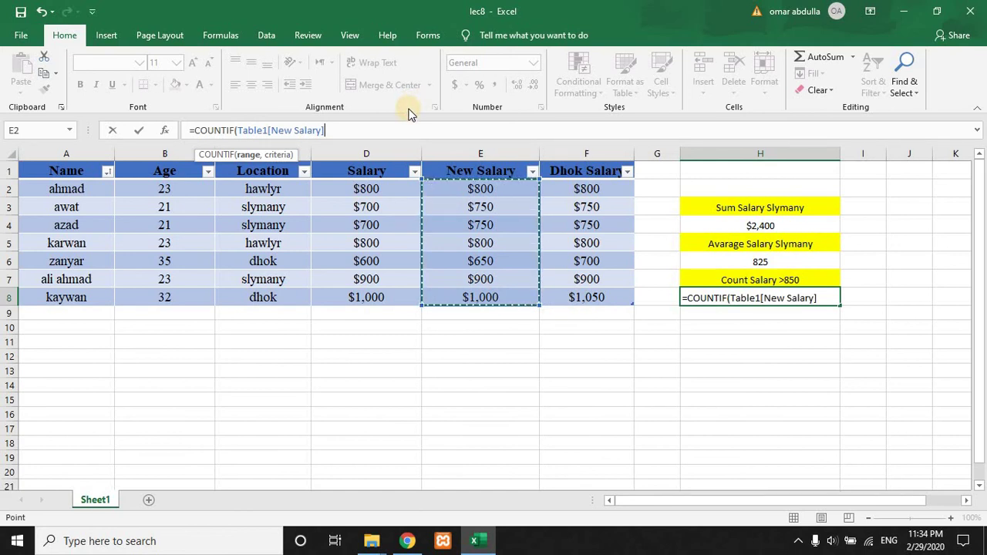
{"action": "type", "text": ",\">"}
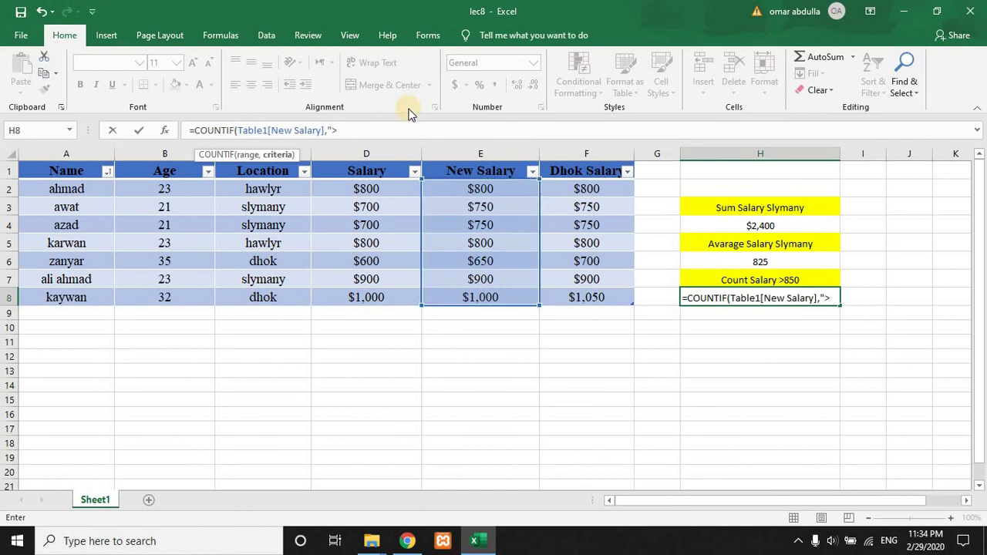
{"action": "type", "text": "850\","}
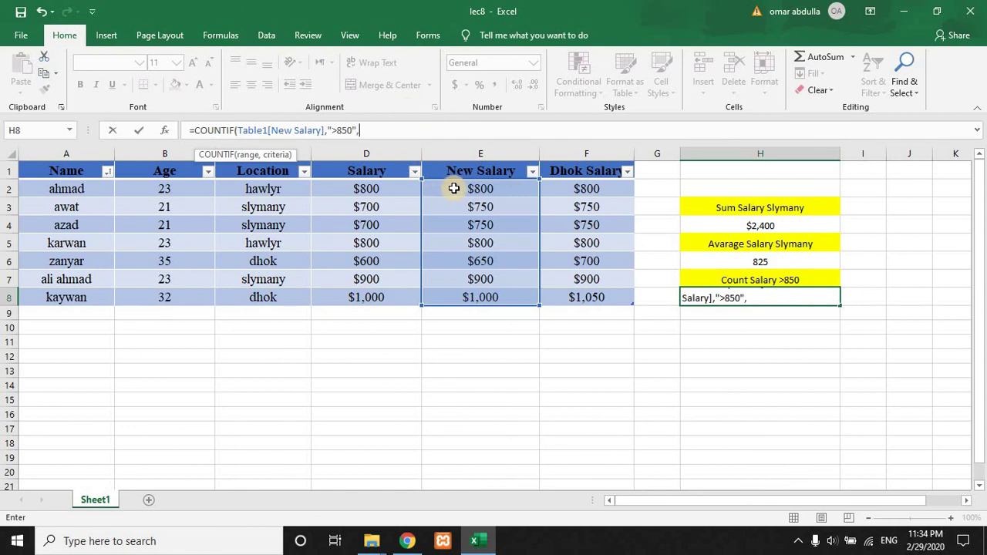
Try to enter the COUNTIF formula in H8 with the New Salary column as a third argument.
{"action": "left_click_drag", "start_coordinate": [455, 189], "coordinate": [468, 297]}
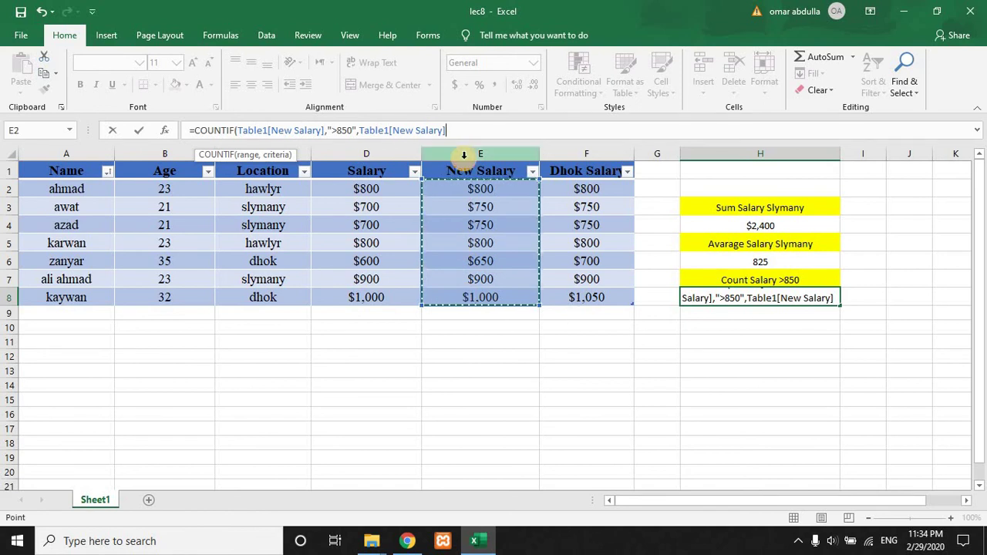
{"action": "type", "text": ")"}
{"action": "key", "text": "Return"}
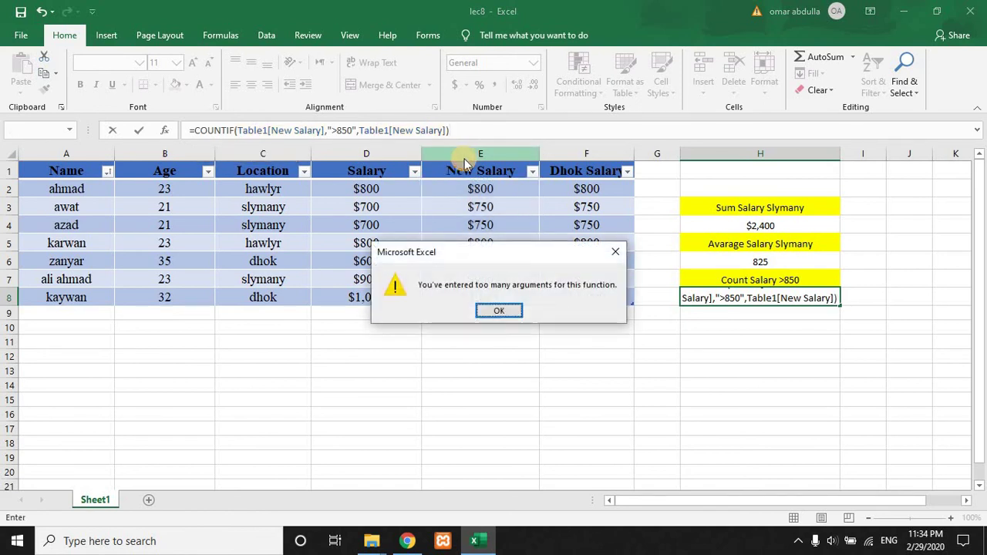
{"action": "key", "text": "Return"}
{"action": "left_click", "coordinate": [445, 130]}
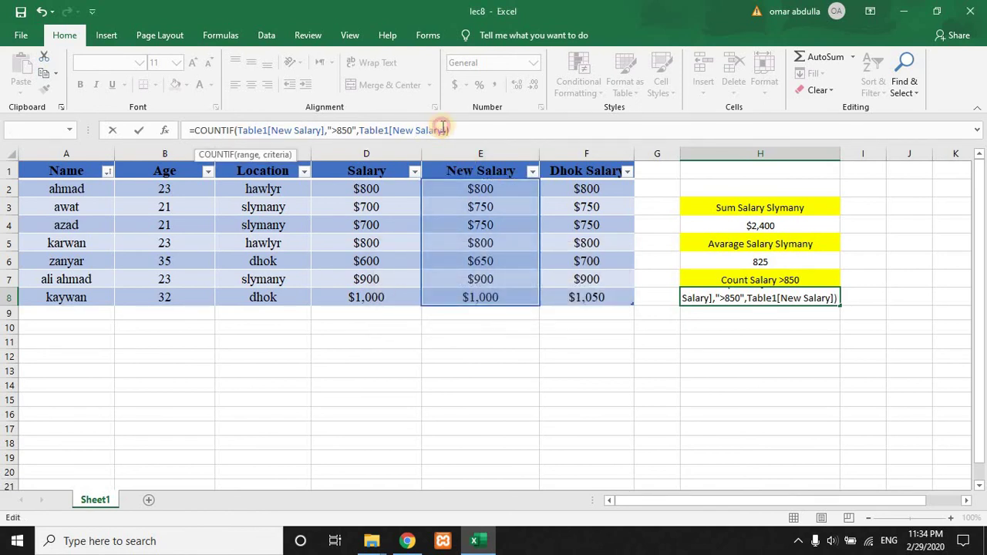
{"action": "key", "text": "Return"}
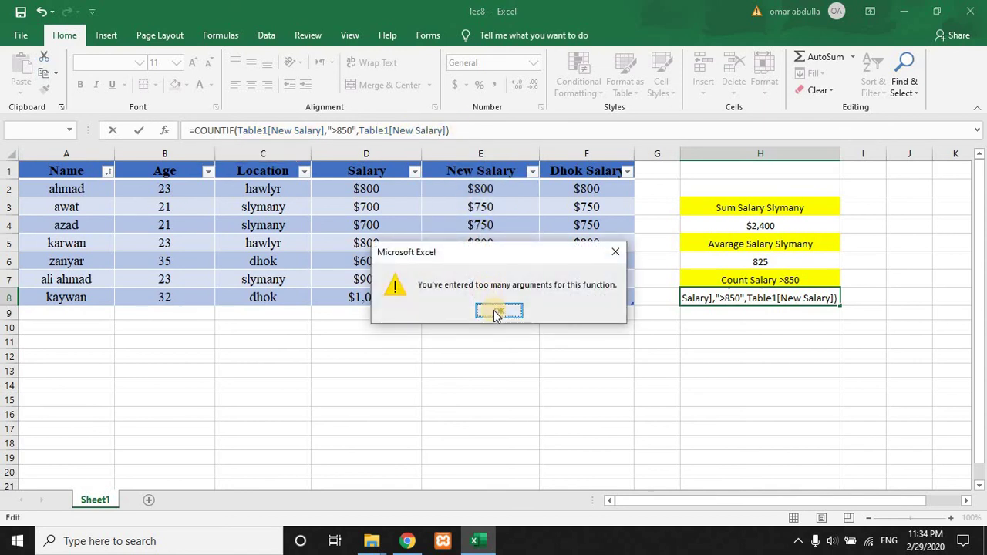
{"action": "left_click", "coordinate": [614, 251]}
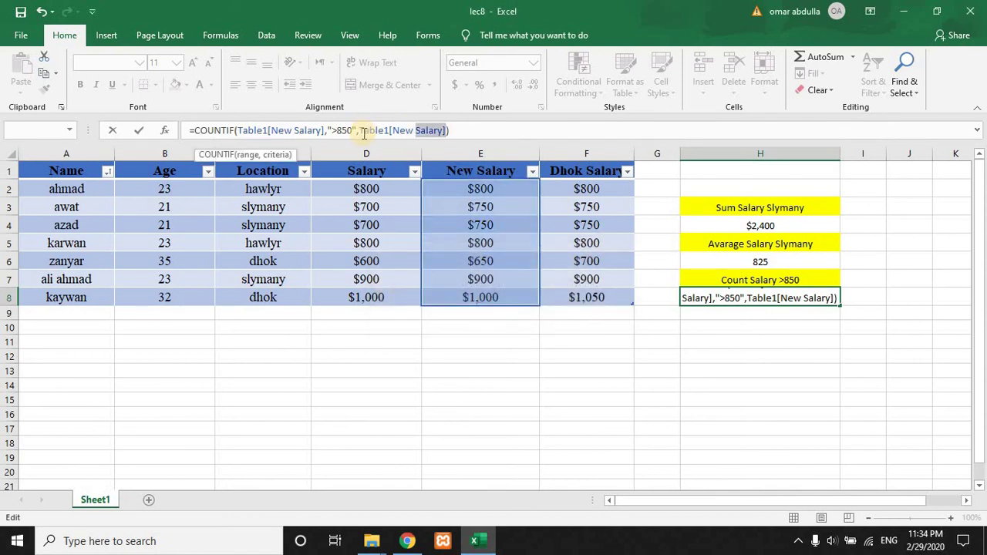
Remove the third argument so H8 reads =COUNTIF(Table1[New Salary],">850"), and enter the formula.
{"action": "left_click", "coordinate": [360, 130]}
{"action": "key", "text": "BackSpace"}
{"action": "left_click_drag", "start_coordinate": [359, 131], "coordinate": [445, 130]}
{"action": "key", "text": "BackSpace"}
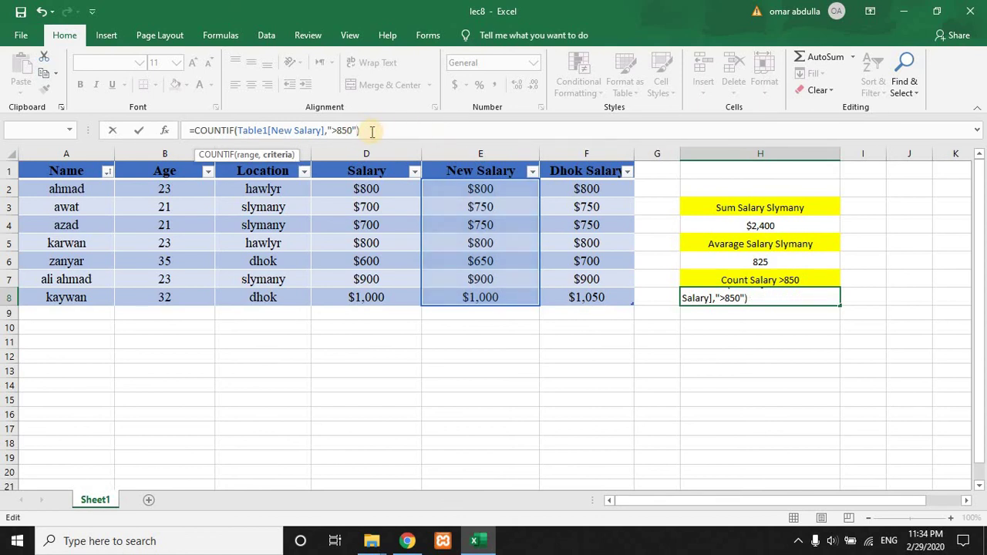
{"action": "type", "text": ")"}
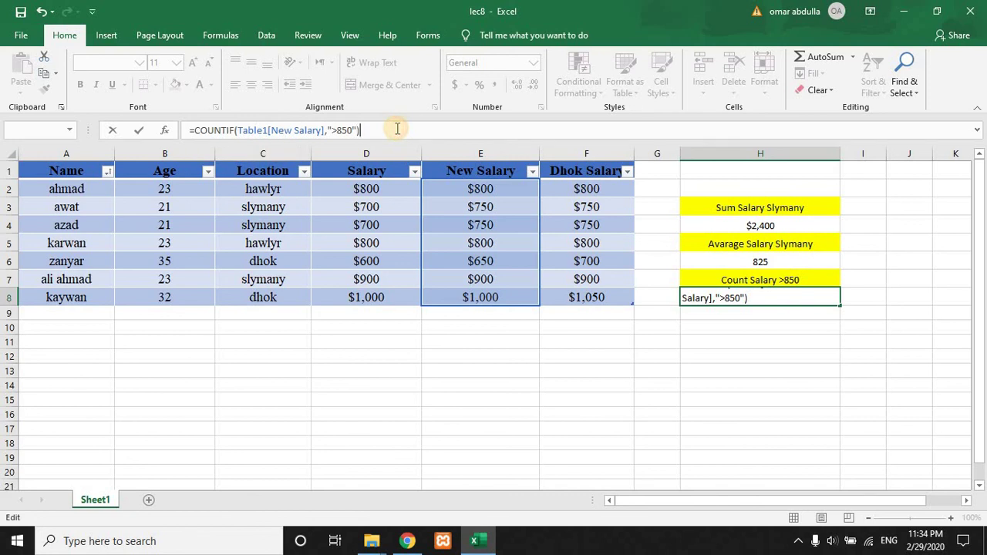
{"action": "key", "text": "Return"}
{"action": "left_click", "coordinate": [752, 295]}
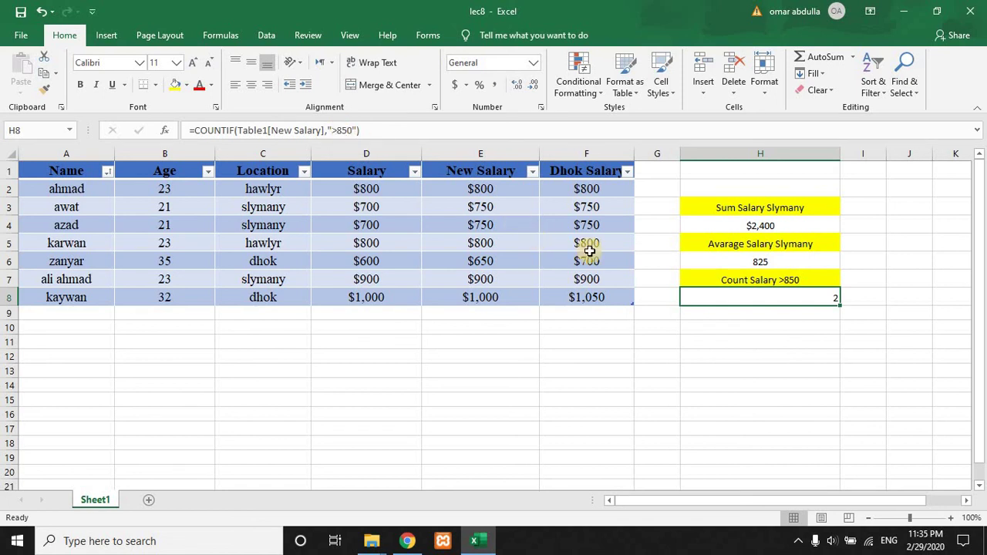
Check the Dhok Salary cells F7 and F8, and center the COUNTIF result in H8.
{"action": "left_click", "coordinate": [588, 279]}
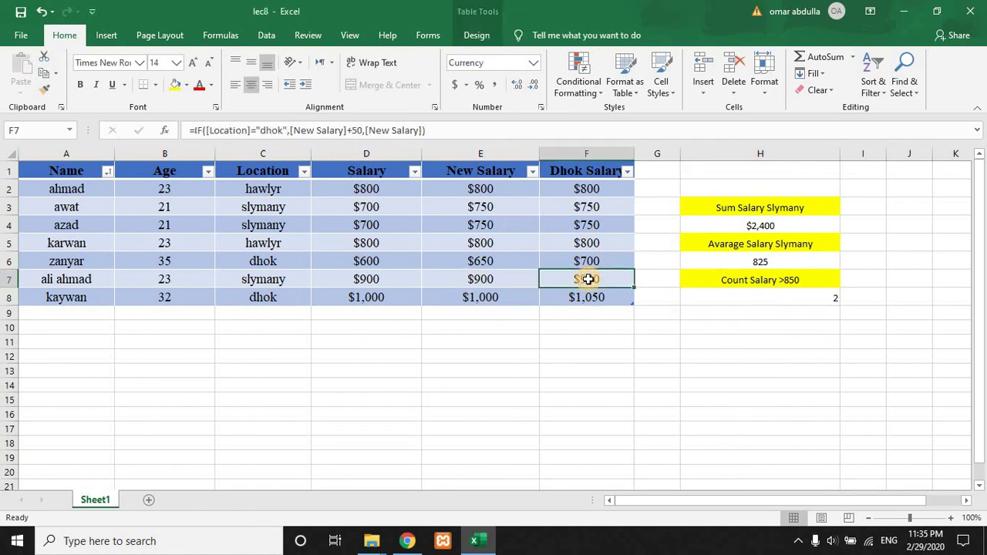
{"action": "left_click", "coordinate": [594, 297]}
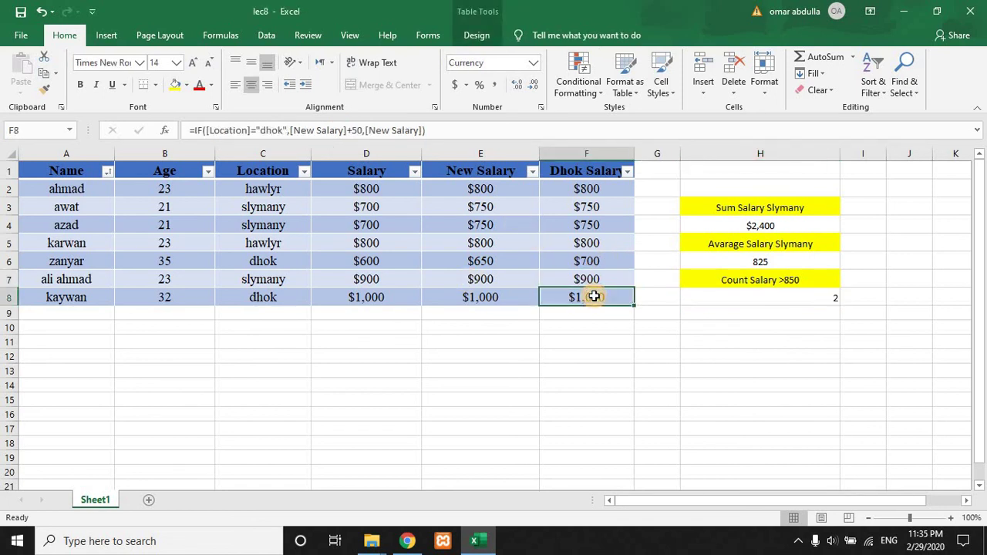
{"action": "left_click", "coordinate": [802, 293]}
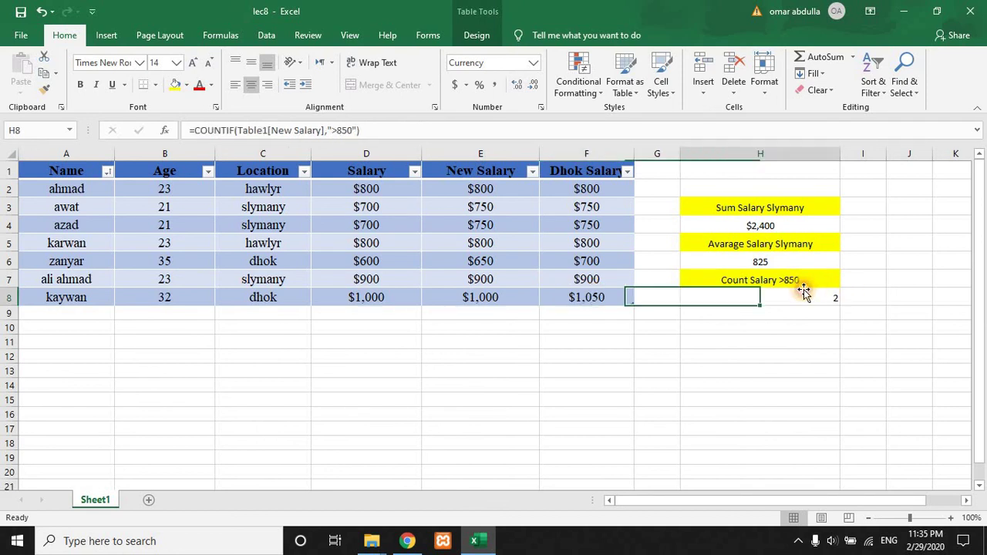
{"action": "left_click", "coordinate": [250, 84]}
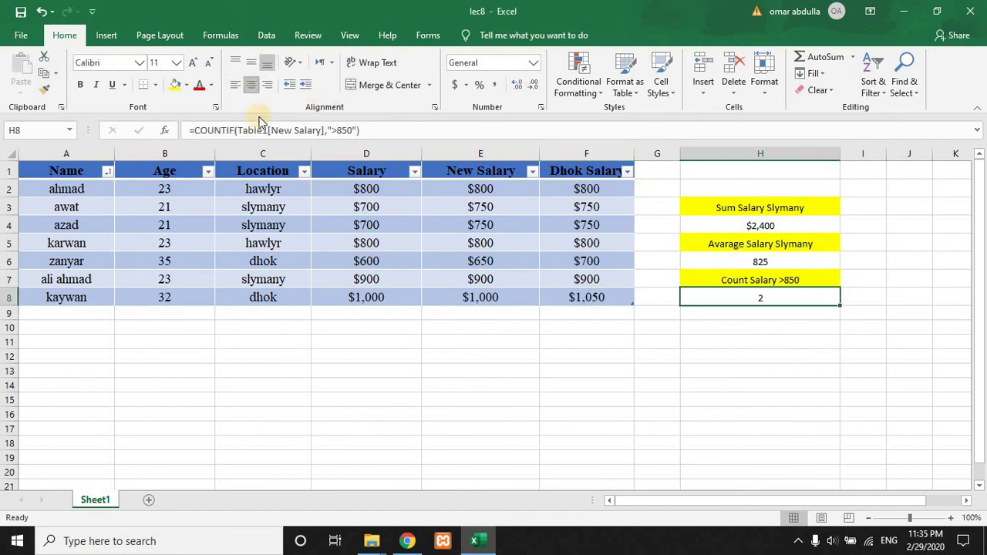
Change the COUNTIF criteria in H8 to ">750" and enter the formula.
{"action": "left_click", "coordinate": [338, 129]}
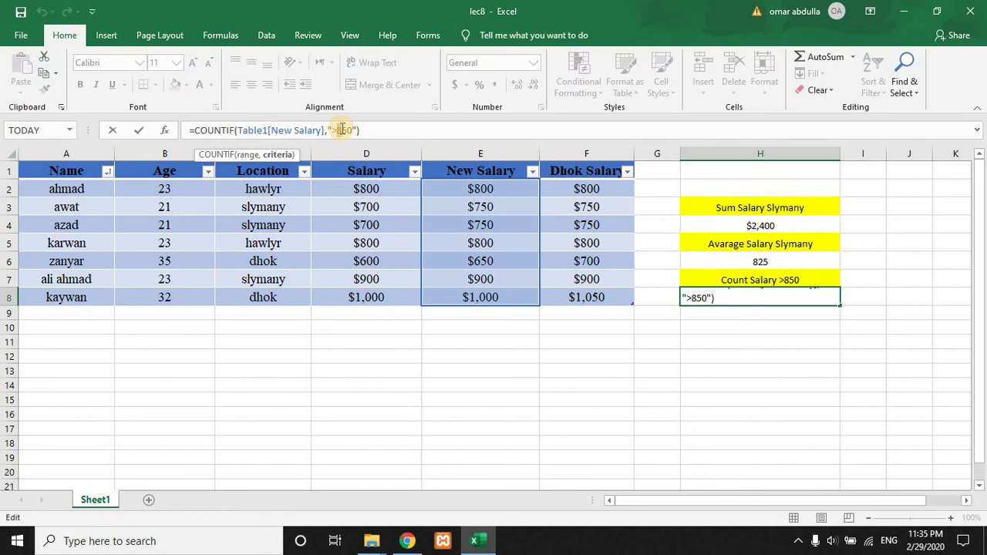
{"action": "key", "text": "Delete"}
{"action": "type", "text": "7"}
{"action": "key", "text": "Return"}
{"action": "left_click", "coordinate": [757, 300]}
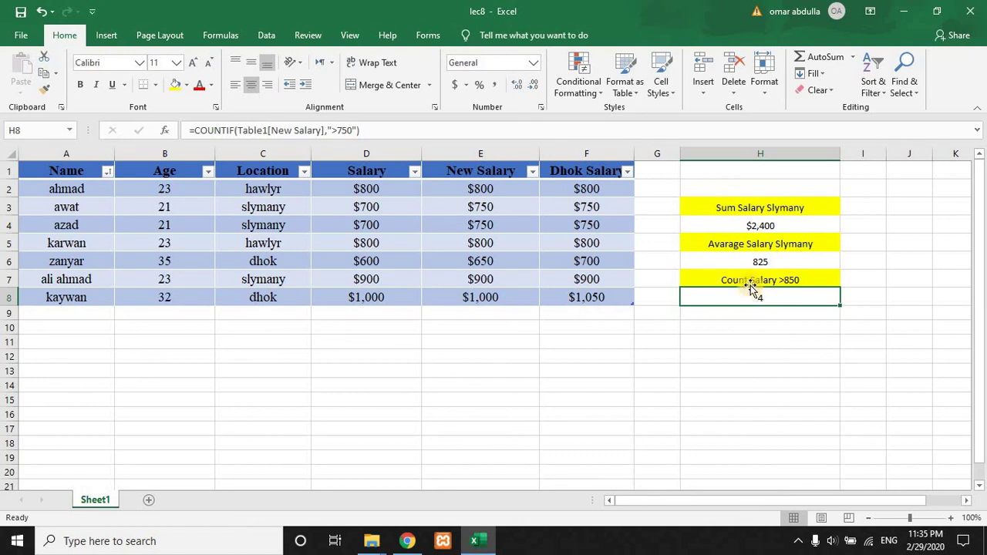
Review the SUMIF formula in H4, the AVERAGEIF formula in H6 and the COUNTIF formula in H8.
{"action": "left_click", "coordinate": [757, 279]}
{"action": "left_click", "coordinate": [752, 260]}
{"action": "left_click", "coordinate": [748, 227]}
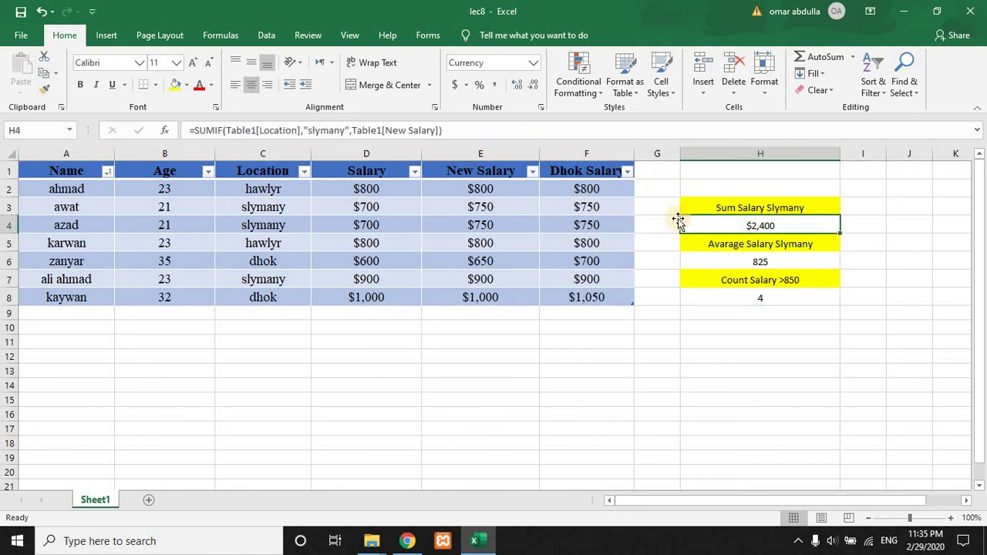
{"action": "left_click", "coordinate": [755, 261]}
{"action": "left_click", "coordinate": [760, 300]}
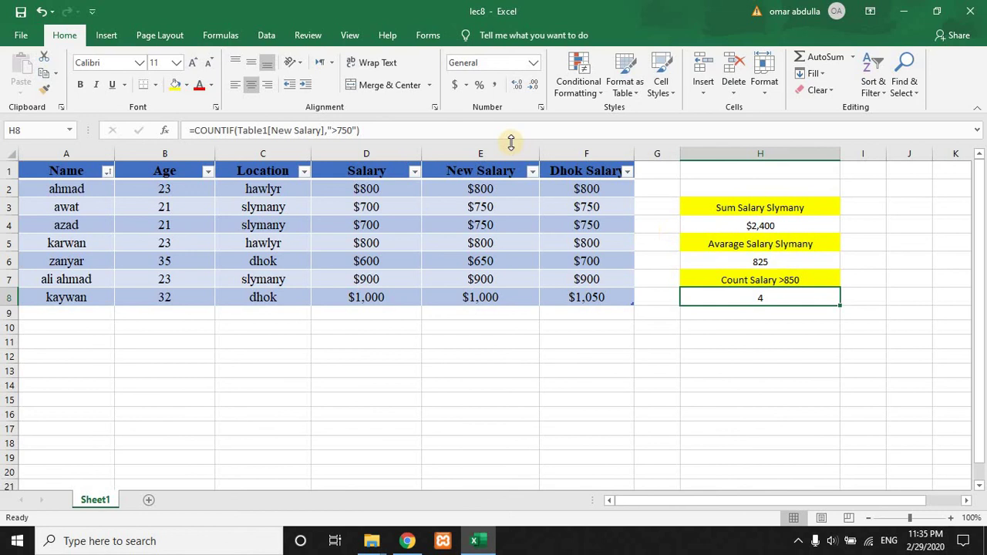
{"action": "left_click", "coordinate": [396, 125]}
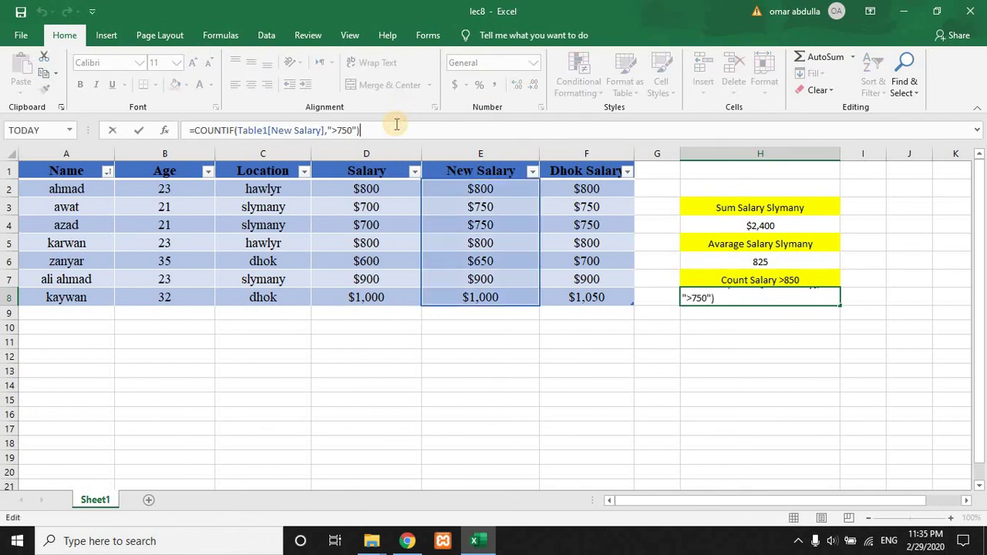